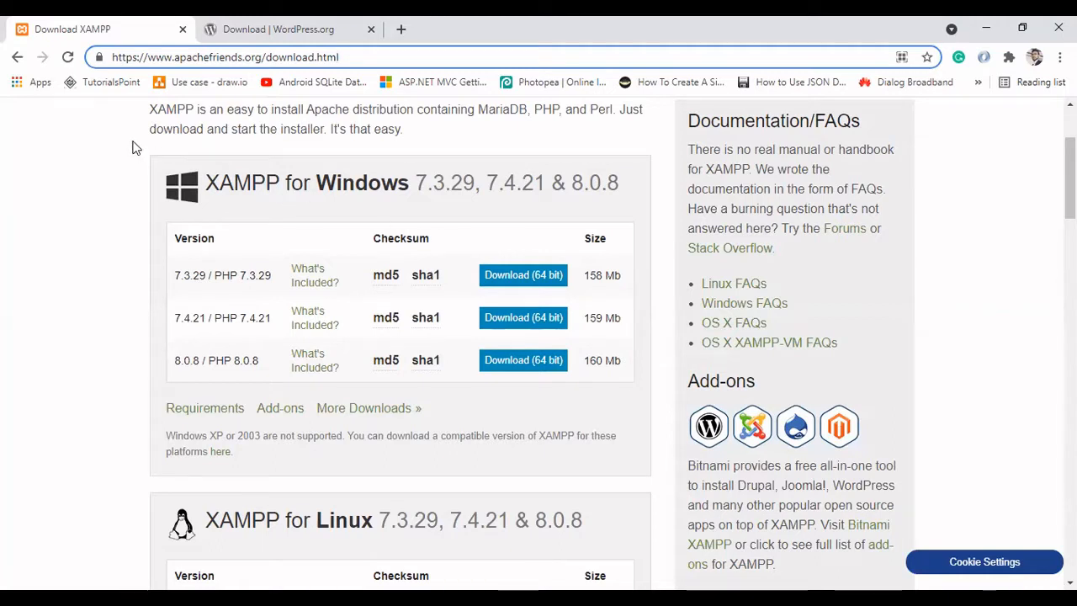
# Step: Examine the XAMPP for Windows downloads and the WordPress 5.7.2 download page
pyautogui.click(249, 25)
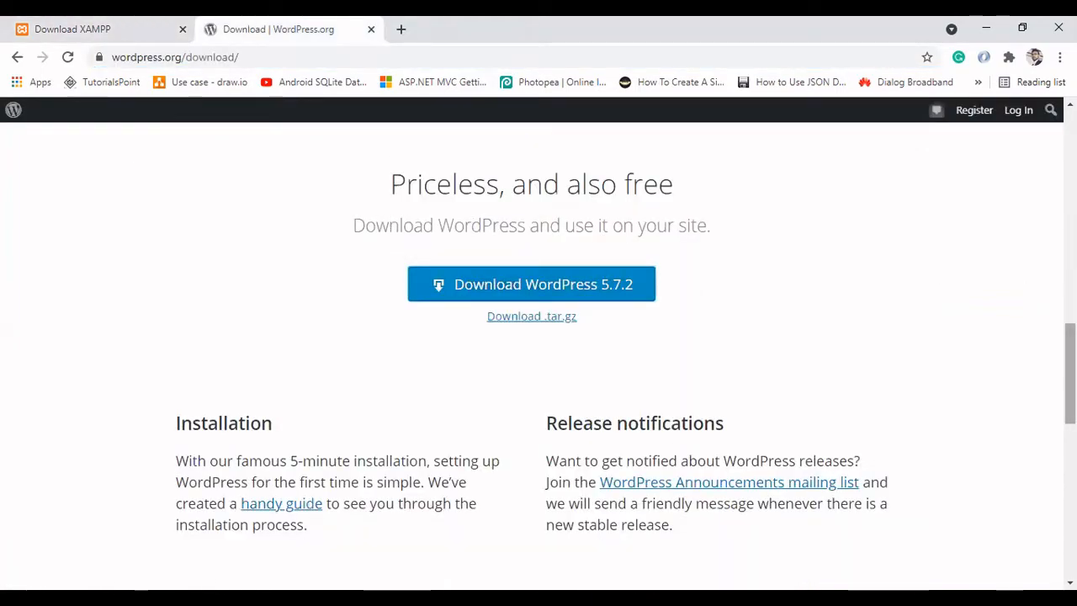
pyautogui.scroll(1, 1070, 371)
pyautogui.scroll(7, 539, 354)
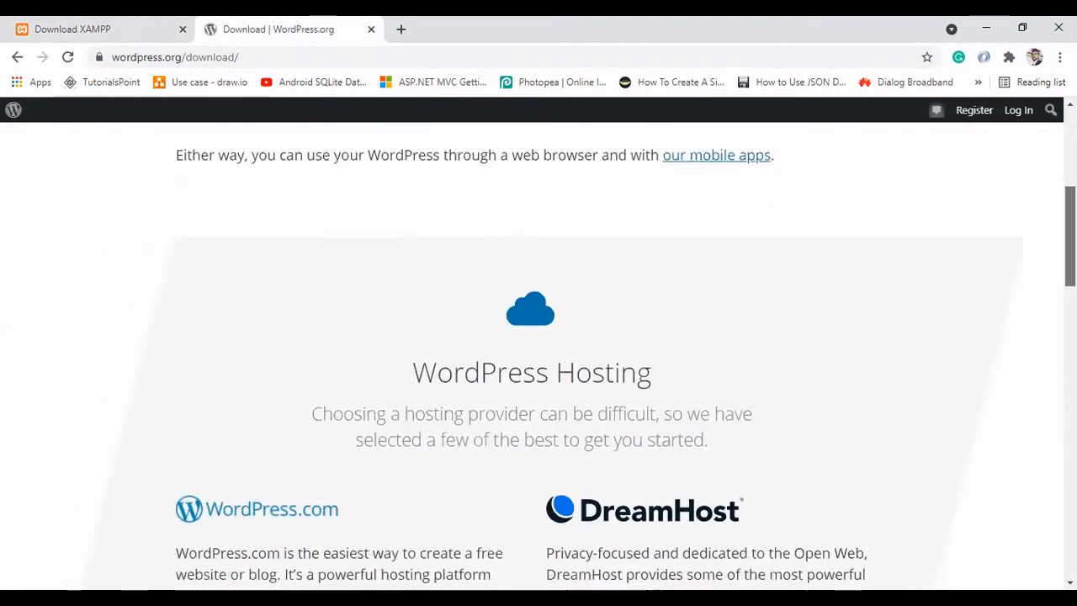
pyautogui.scroll(-6, 539, 353)
pyautogui.scroll(-2, 283, 226)
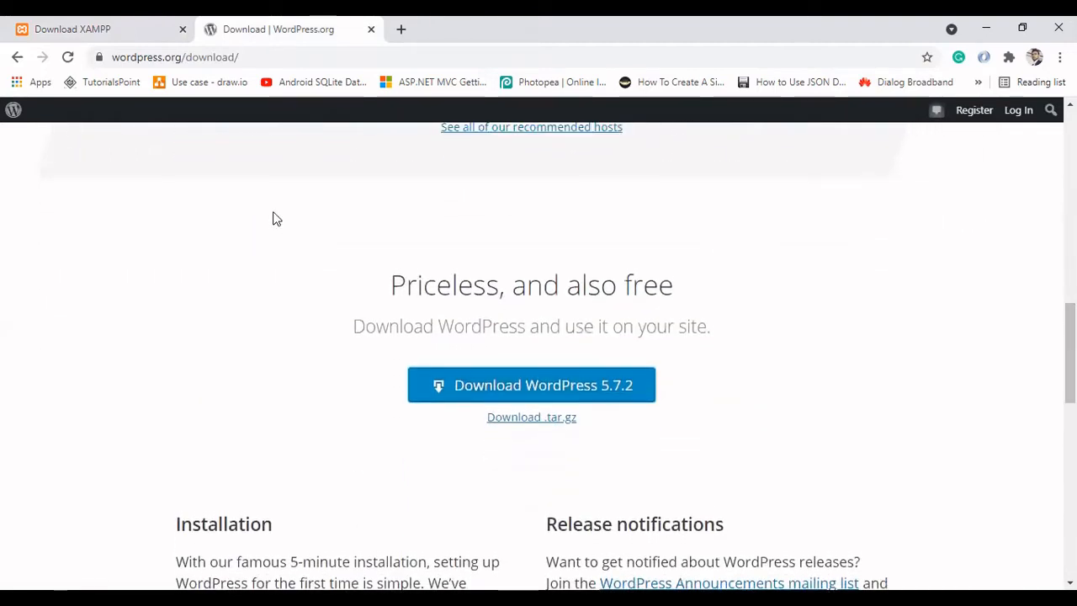
pyautogui.click(154, 22)
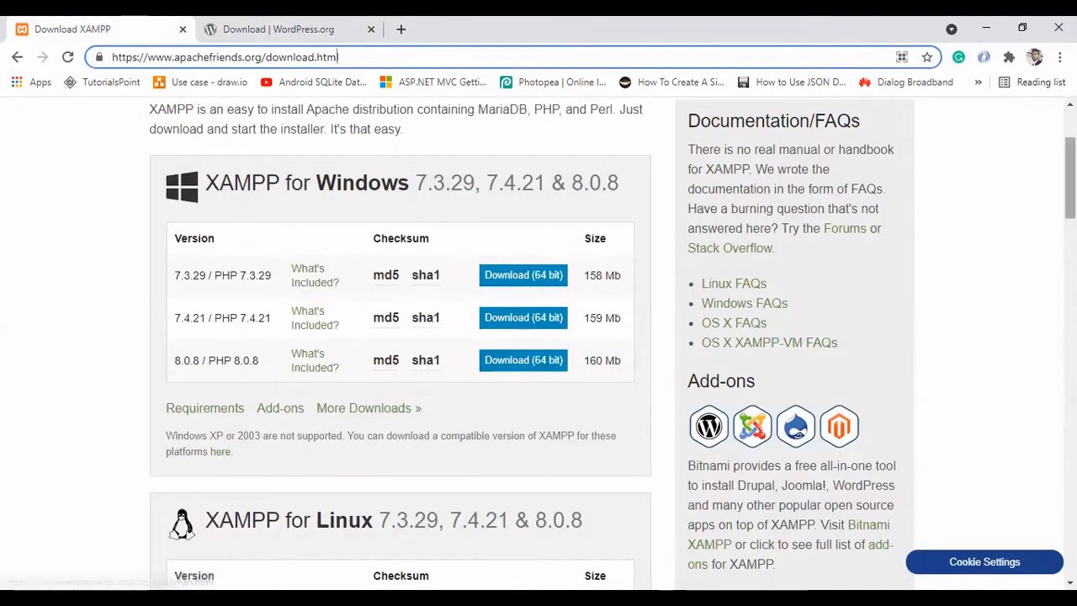
pyautogui.moveTo(1070, 175); pyautogui.dragTo(1070, 170)
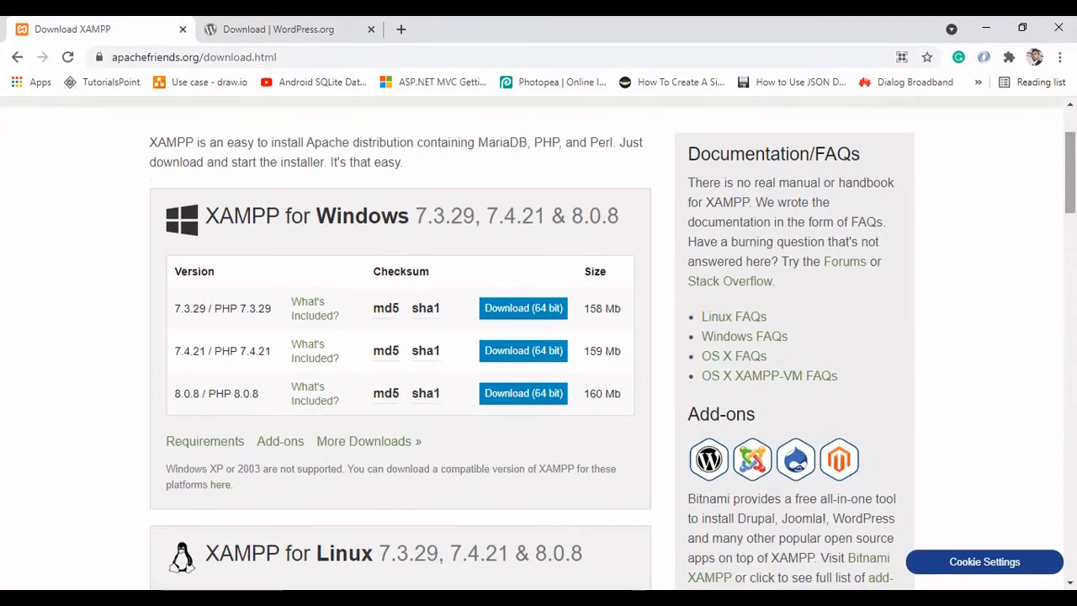
pyautogui.click(269, 25)
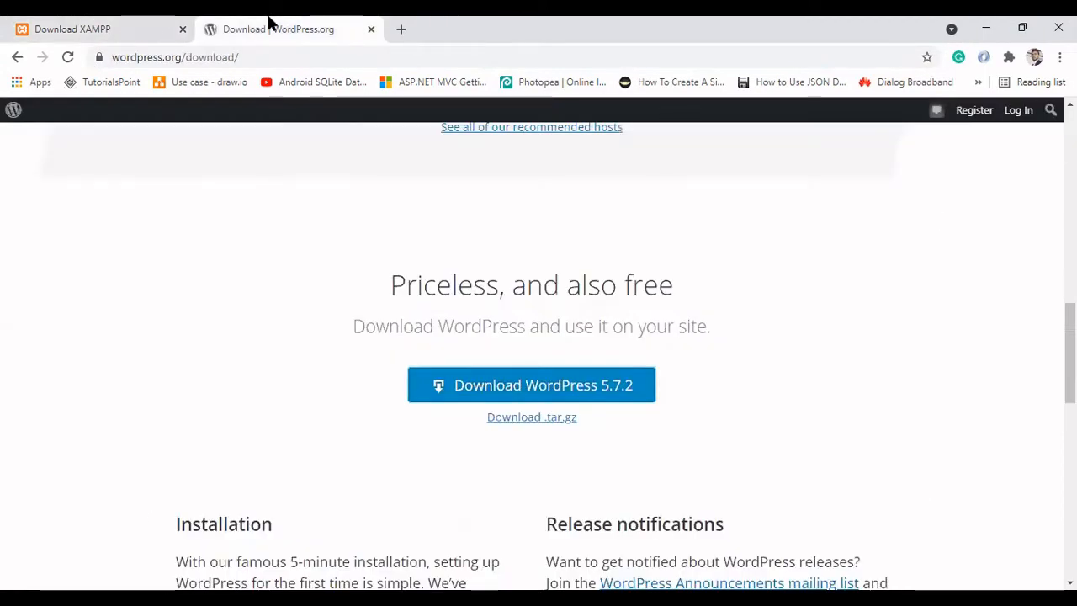
pyautogui.click(135, 21)
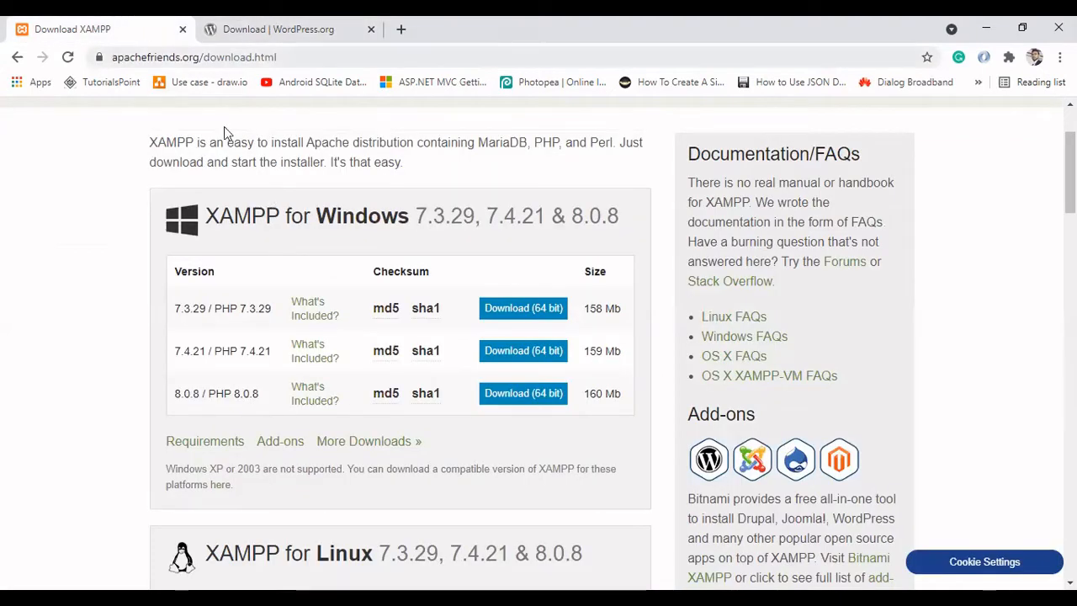
pyautogui.click(224, 57)
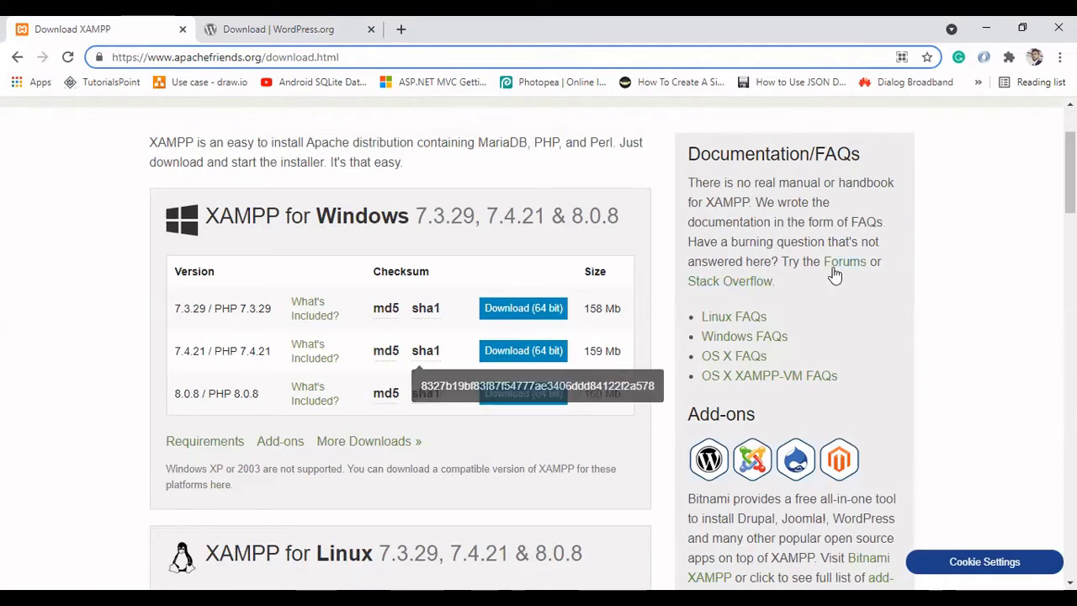
pyautogui.scroll(-1, 484, 227)
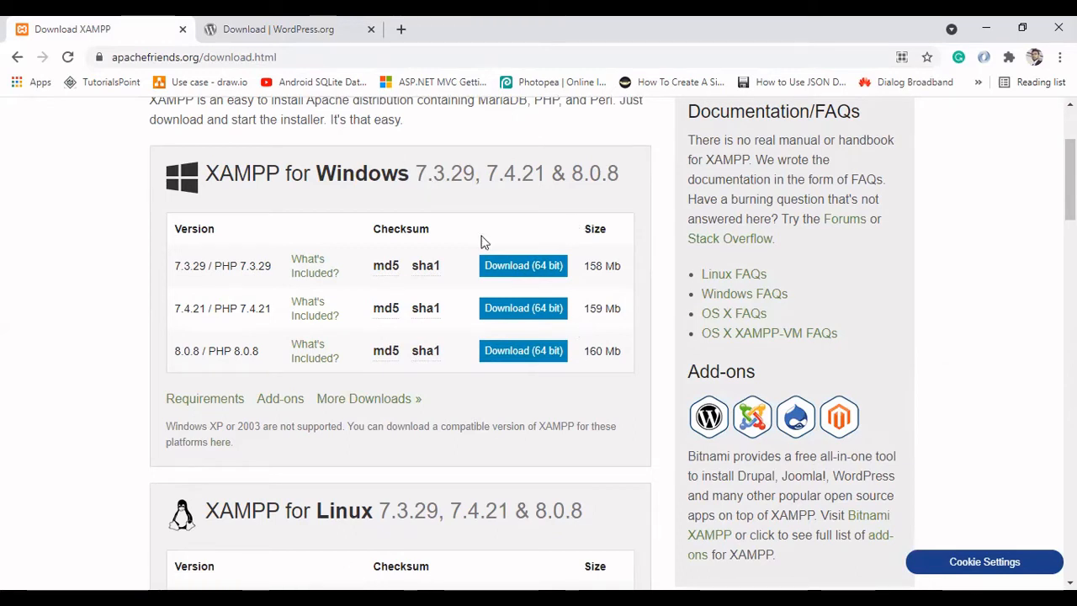
pyautogui.click(277, 27)
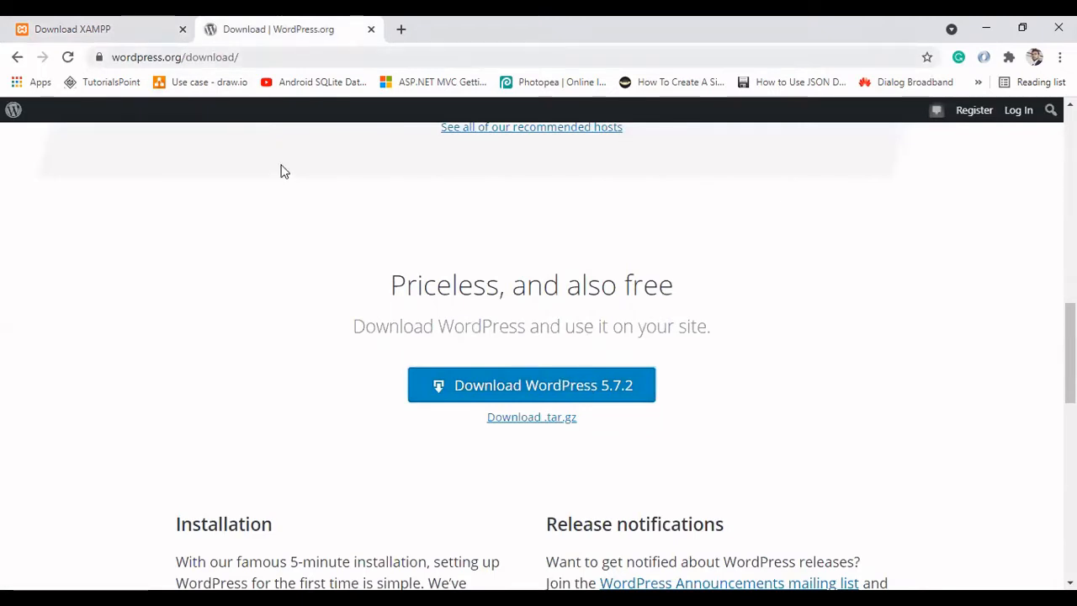
pyautogui.hotkey('ctrl', 'l')
pyautogui.hotkey('ctrl', 'shift', 'Tab')
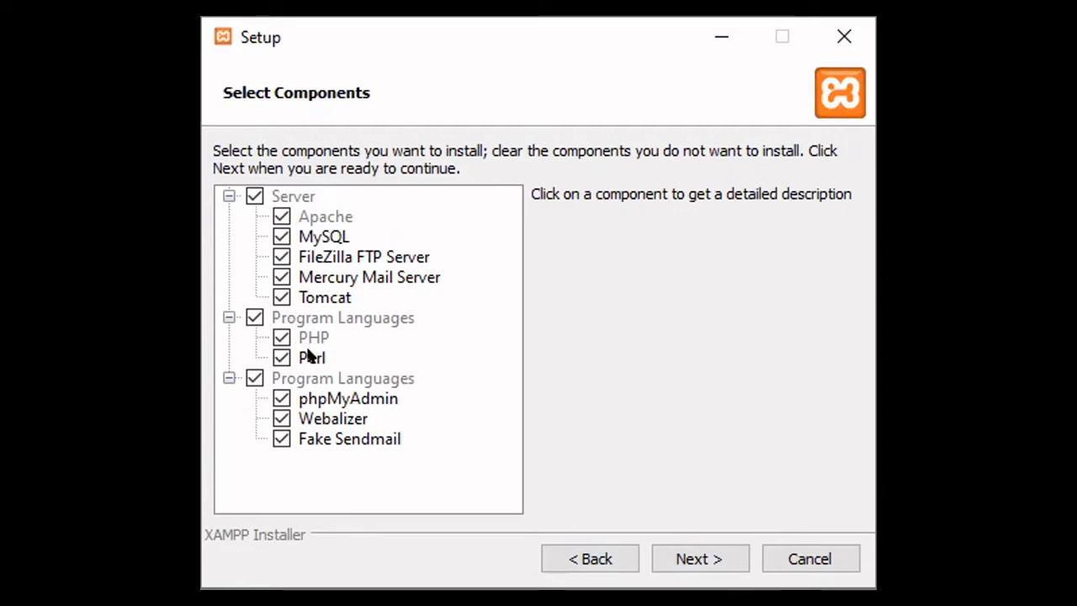
# Step: Exclude Perl, Fake Sendmail, Webalizer, FileZilla FTP Server, Mercury Mail Server and Tomcat from the XAMPP installation and continue the setup
pyautogui.click(281, 357)
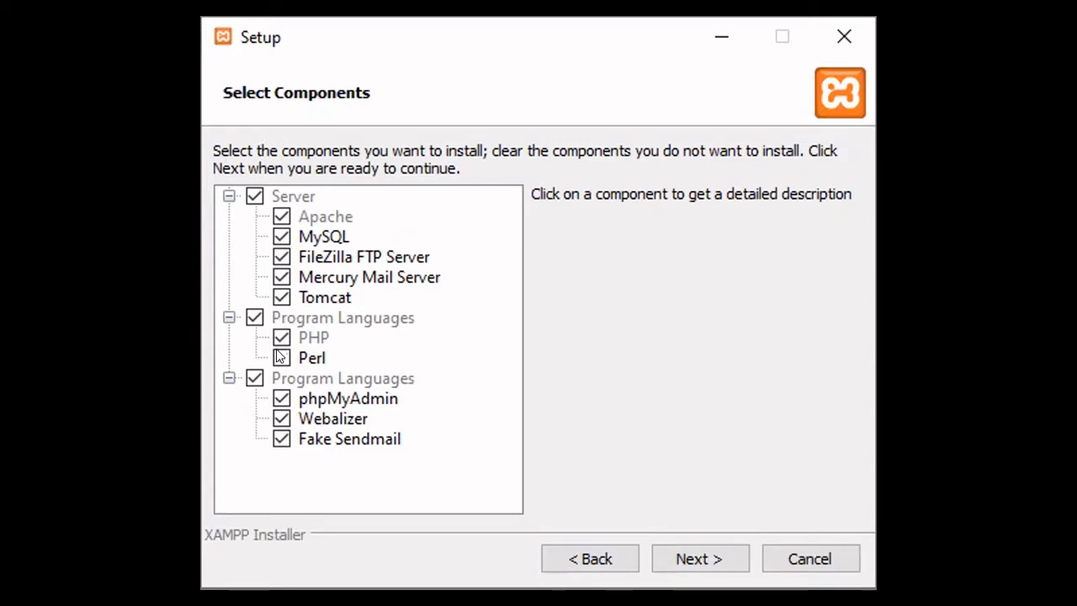
pyautogui.click(281, 438)
pyautogui.click(281, 418)
pyautogui.click(280, 257)
pyautogui.click(281, 277)
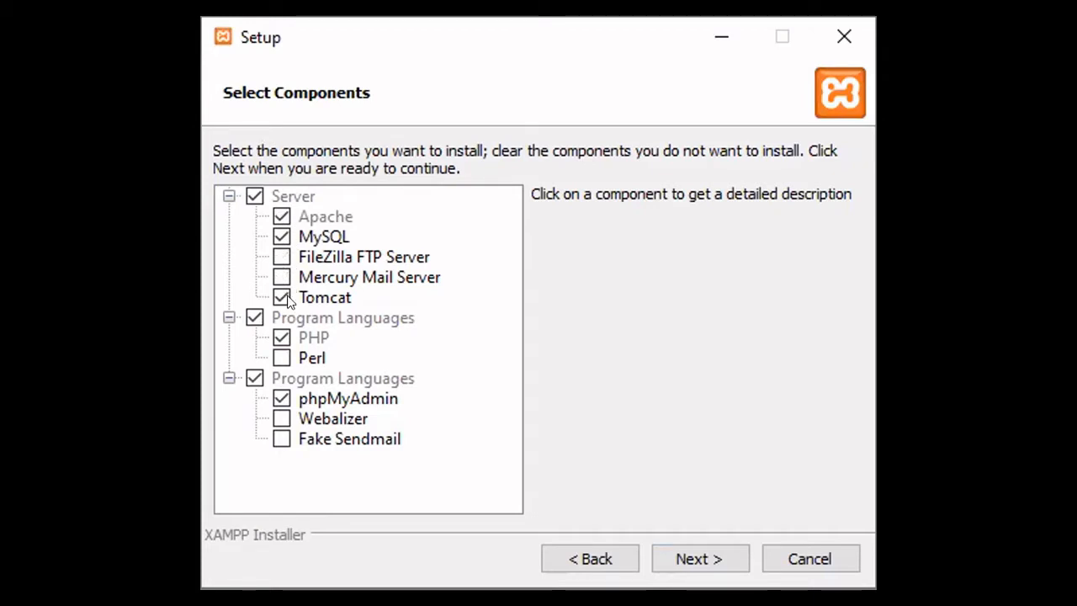
pyautogui.click(286, 298)
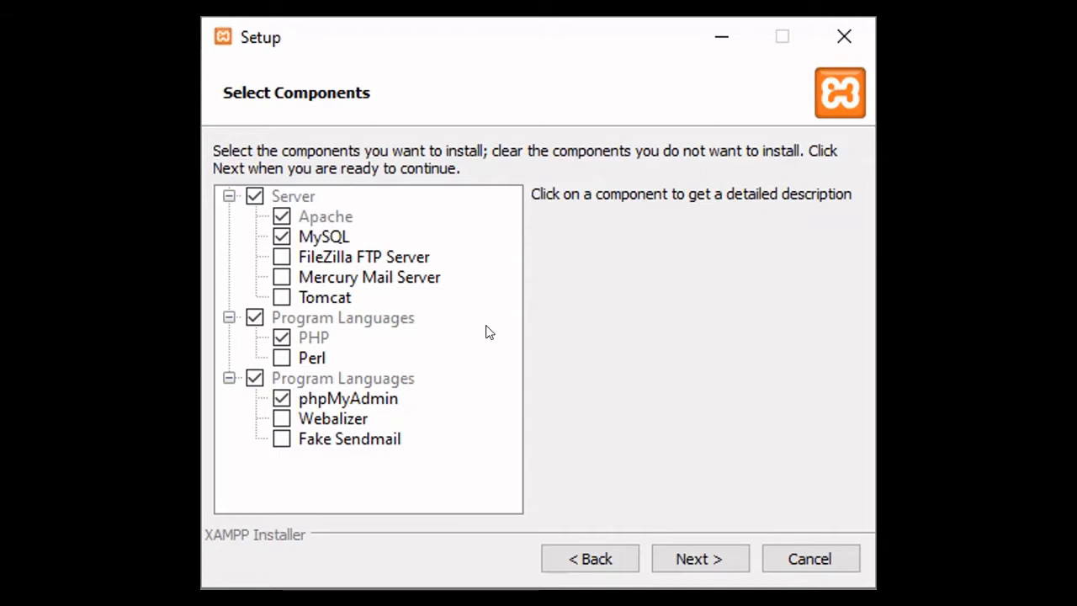
pyautogui.click(699, 559)
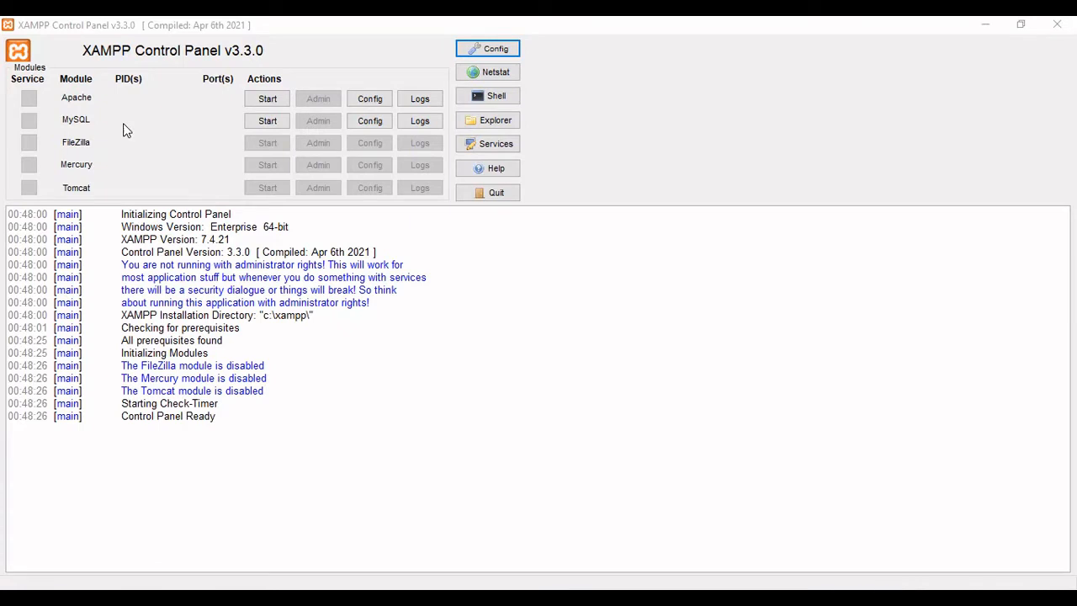
# Step: Start the Apache and MySQL modules in the XAMPP Control Panel and check their status messages in the log
pyautogui.click(261, 100)
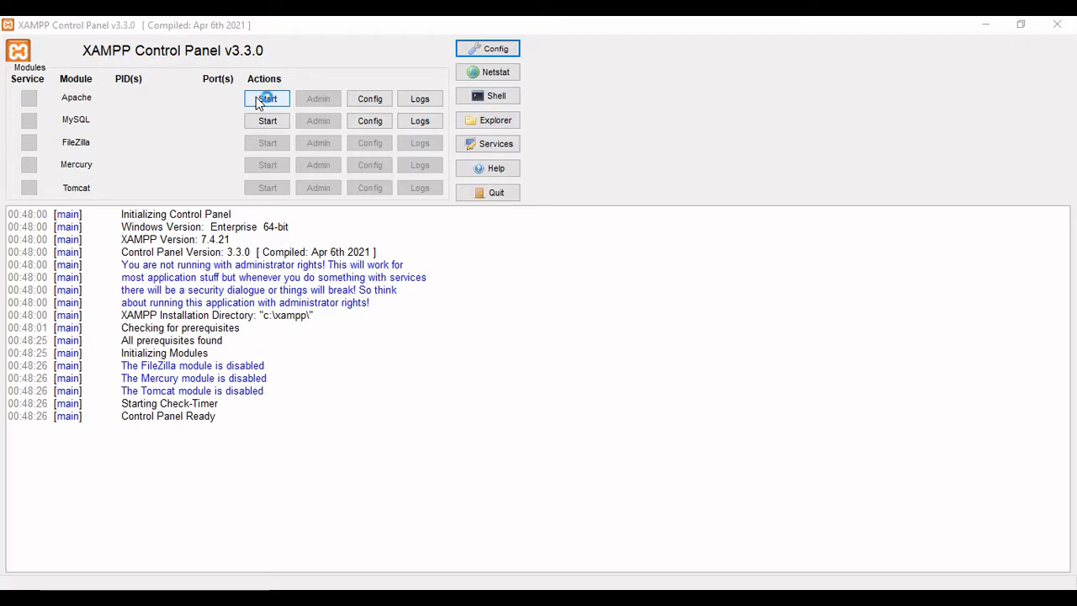
pyautogui.click(264, 119)
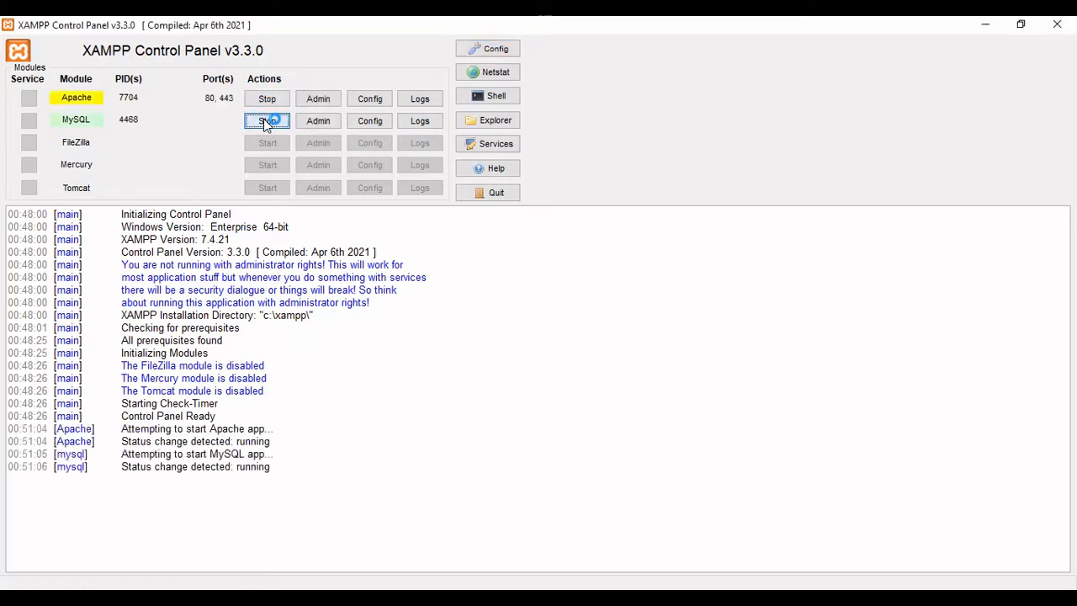
pyautogui.click(188, 475)
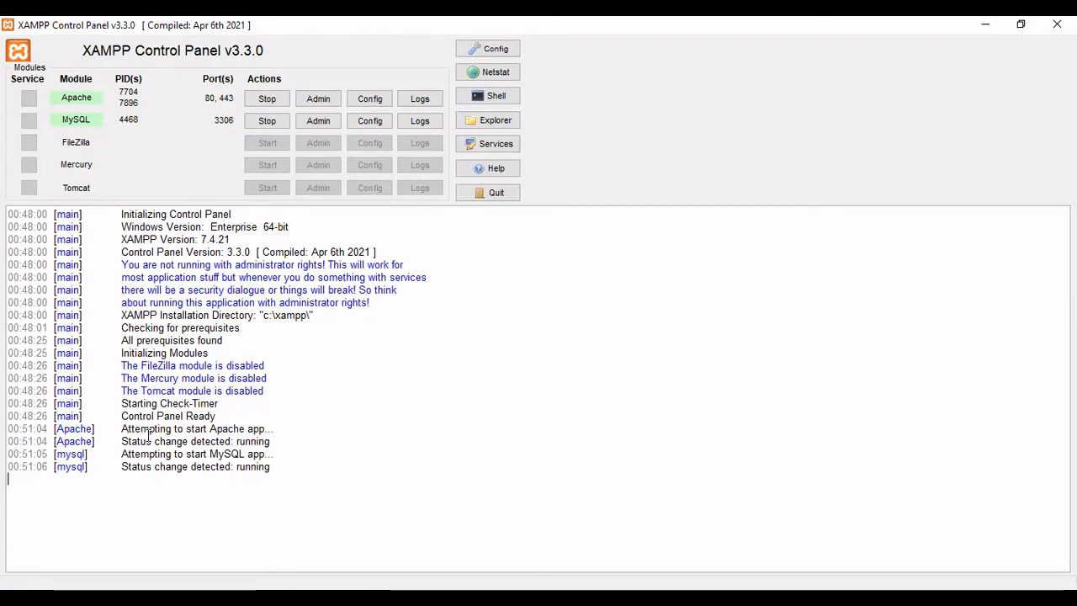
pyautogui.doubleClick(244, 441)
pyautogui.moveTo(240, 467); pyautogui.dragTo(295, 468)
pyautogui.click(296, 468)
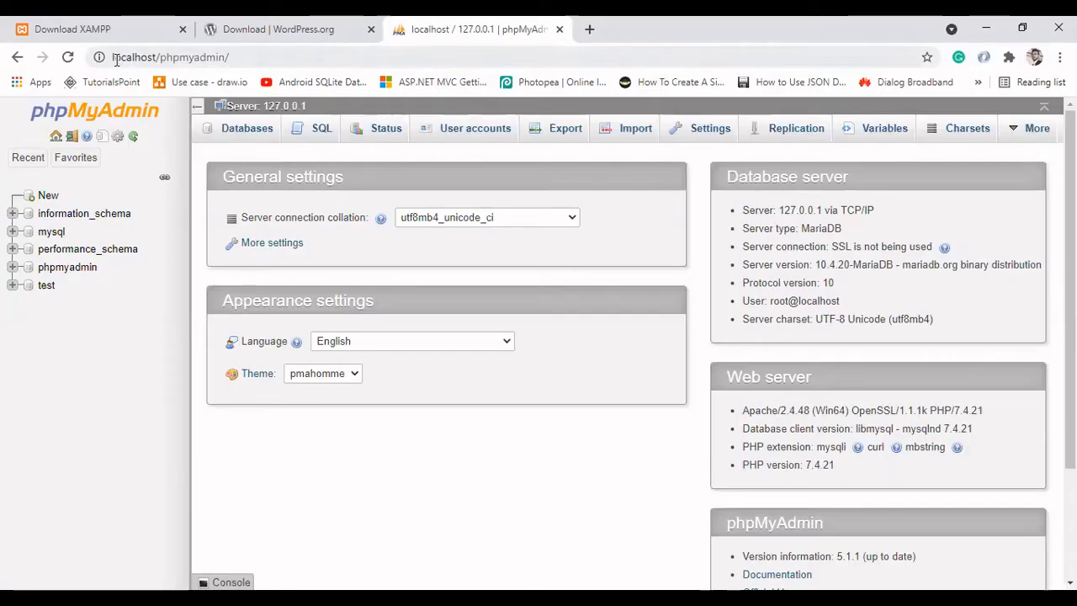
# Step: Create a database named wordpress with the utf8mb4_general_ci collation in phpMyAdmin
pyautogui.click(232, 56)
pyautogui.doubleClick(235, 55)
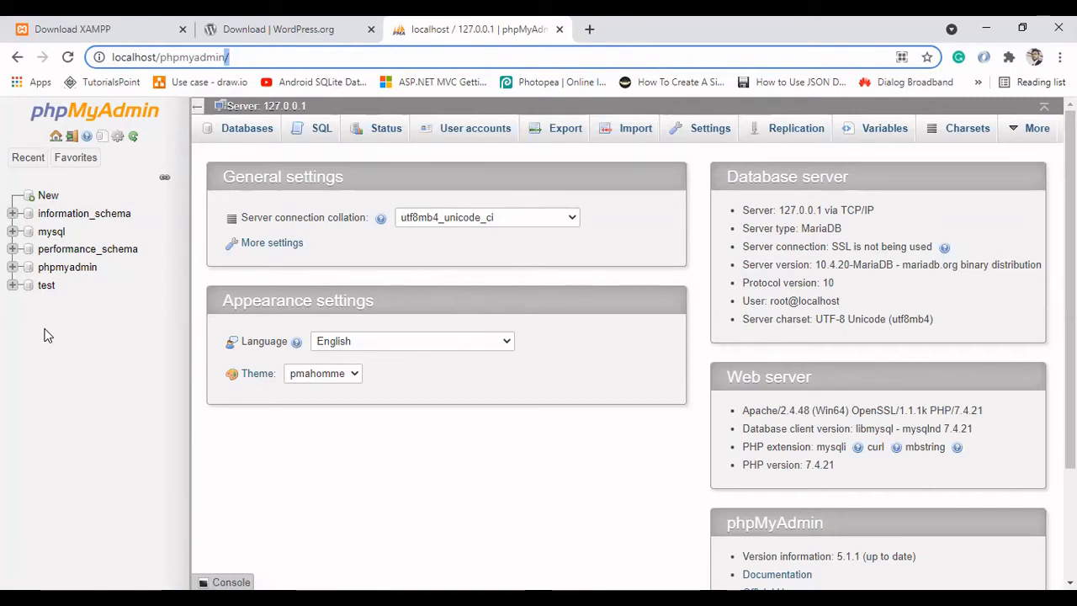
pyautogui.click(49, 197)
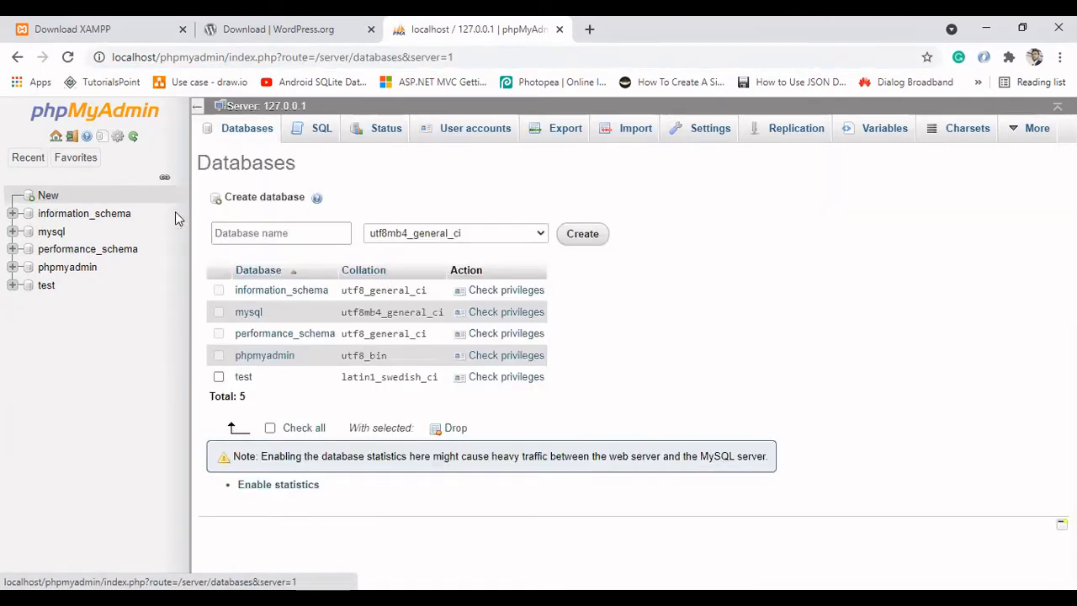
pyautogui.click(268, 232)
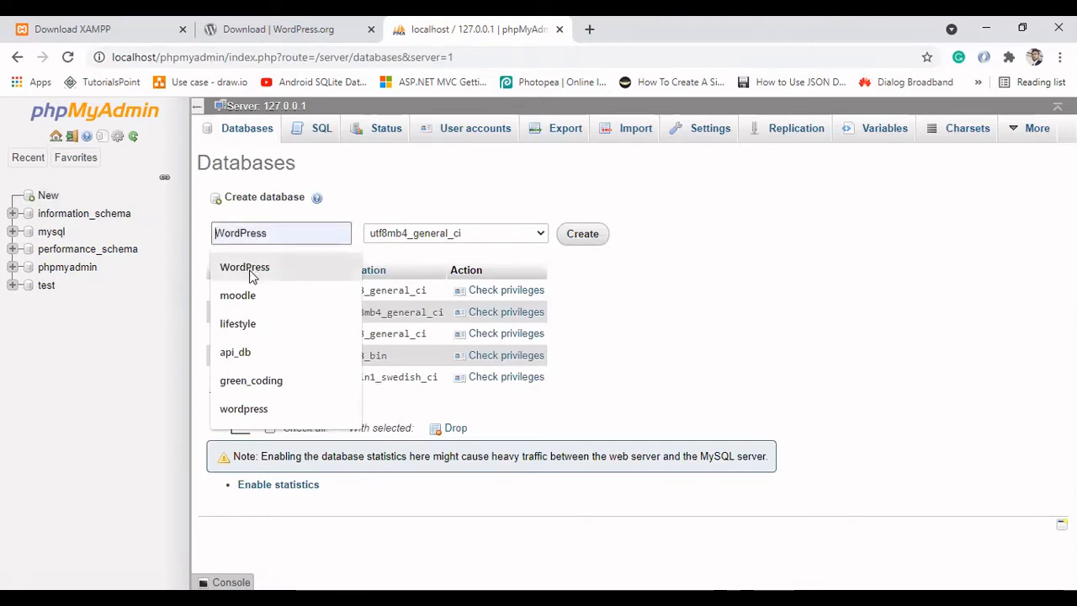
pyautogui.click(253, 410)
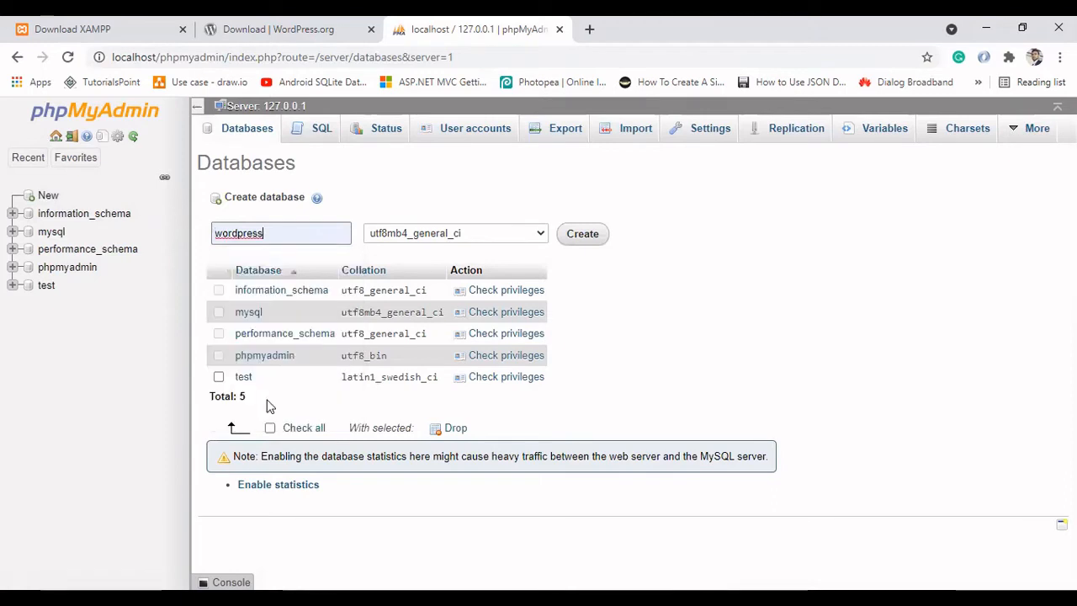
pyautogui.click(578, 242)
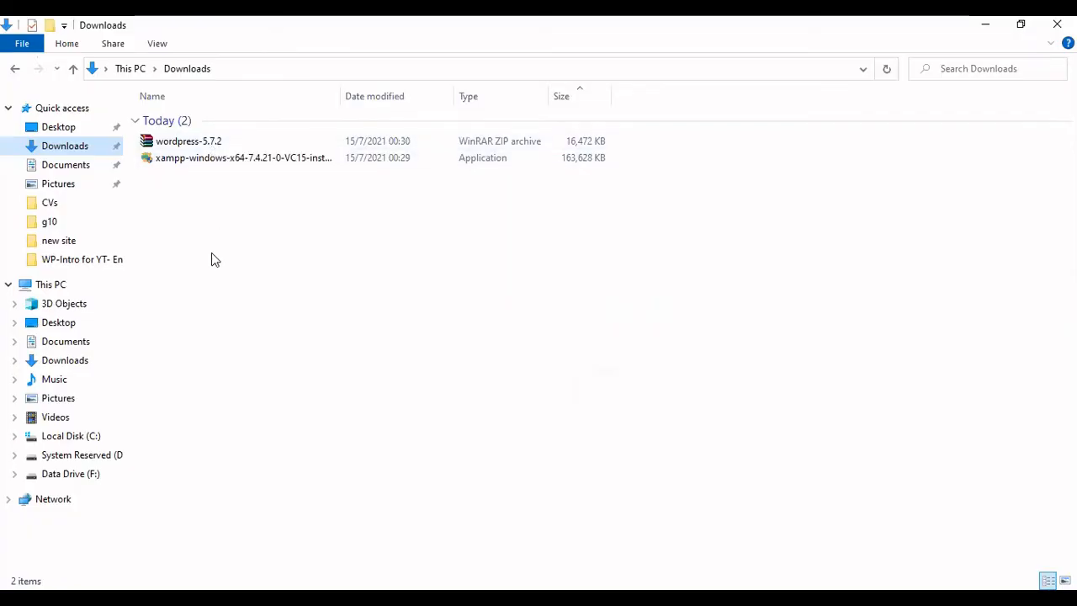
# Step: Copy the wordpress-5.7.2 archive from Downloads into the C: drive's xampp\htdocs folder in File Explorer
pyautogui.click(231, 144)
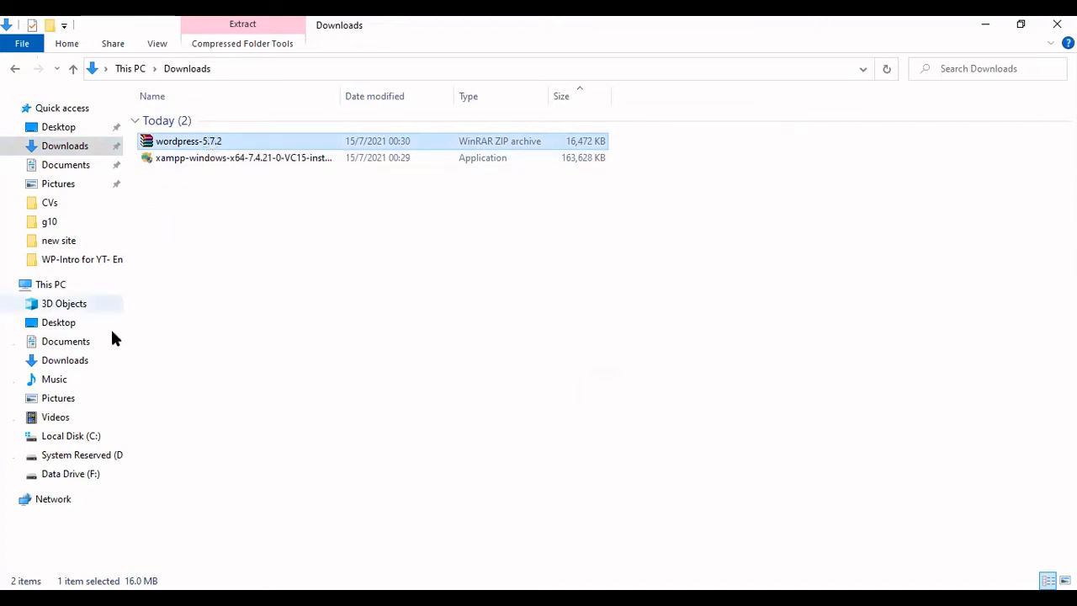
pyautogui.click(88, 437)
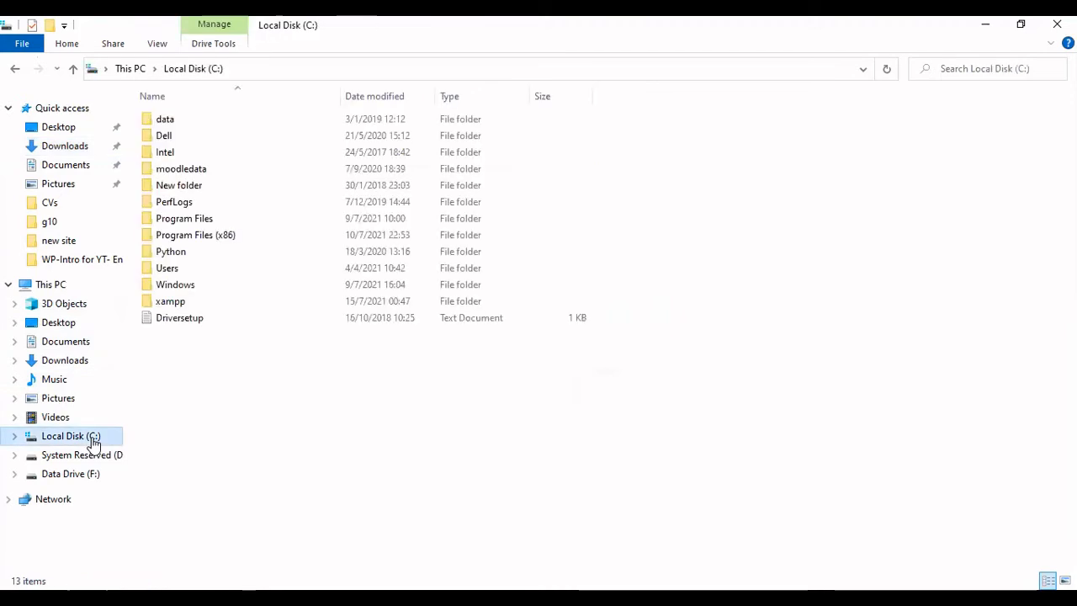
pyautogui.doubleClick(175, 304)
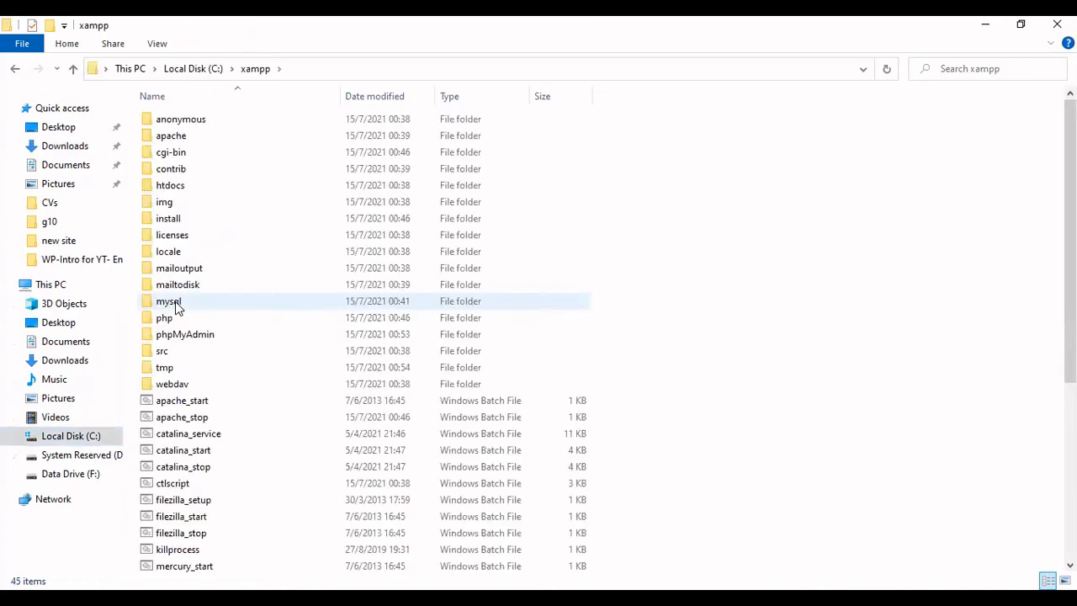
pyautogui.doubleClick(184, 189)
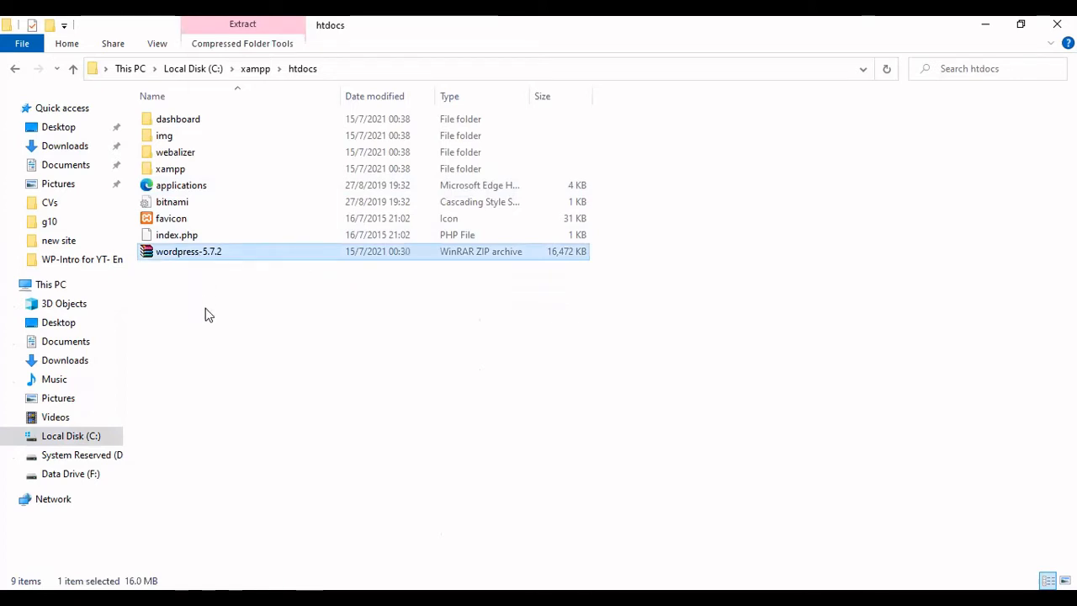
# Step: Extract the wordpress-5.7.2 archive directly into the htdocs folder
pyautogui.rightClick(185, 259)
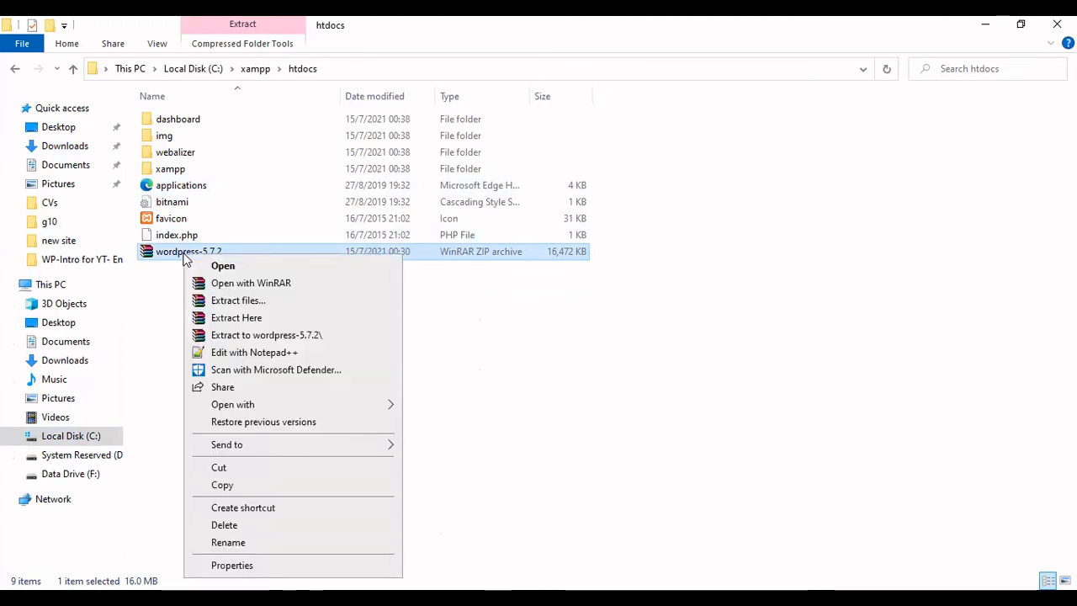
pyautogui.click(226, 318)
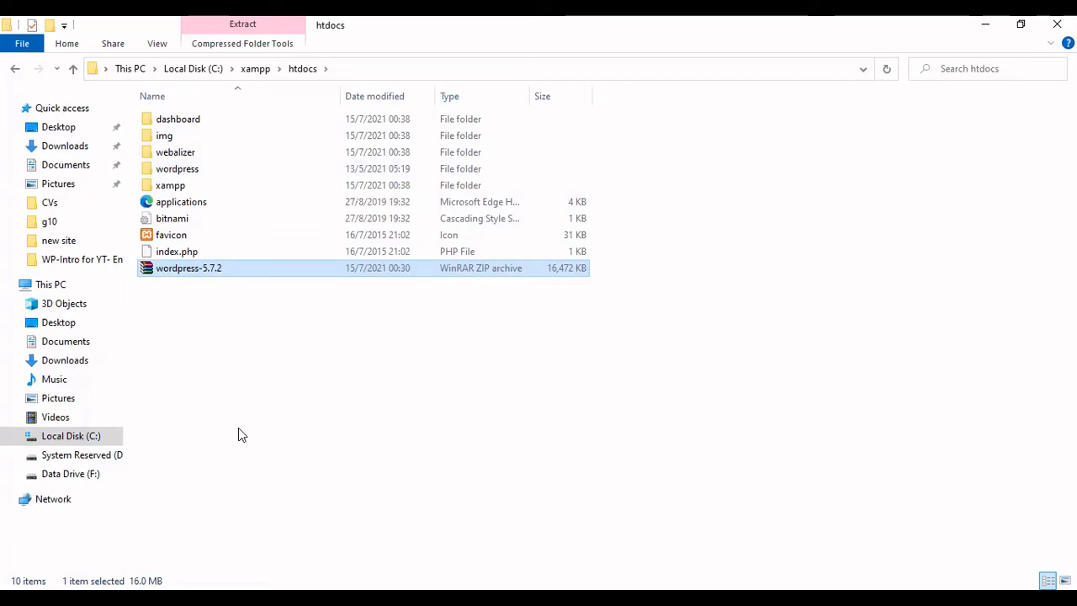
pyautogui.moveTo(196, 172)
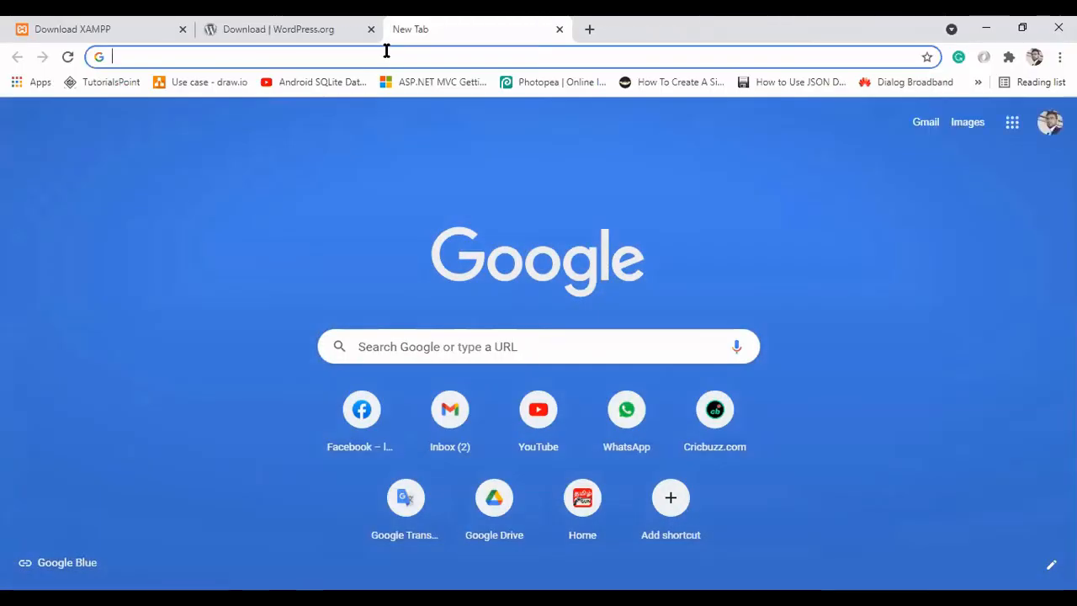
# Step: Open localhost/wordpress in the browser and continue the WordPress setup with English (United States) as the language
pyautogui.write('loca')
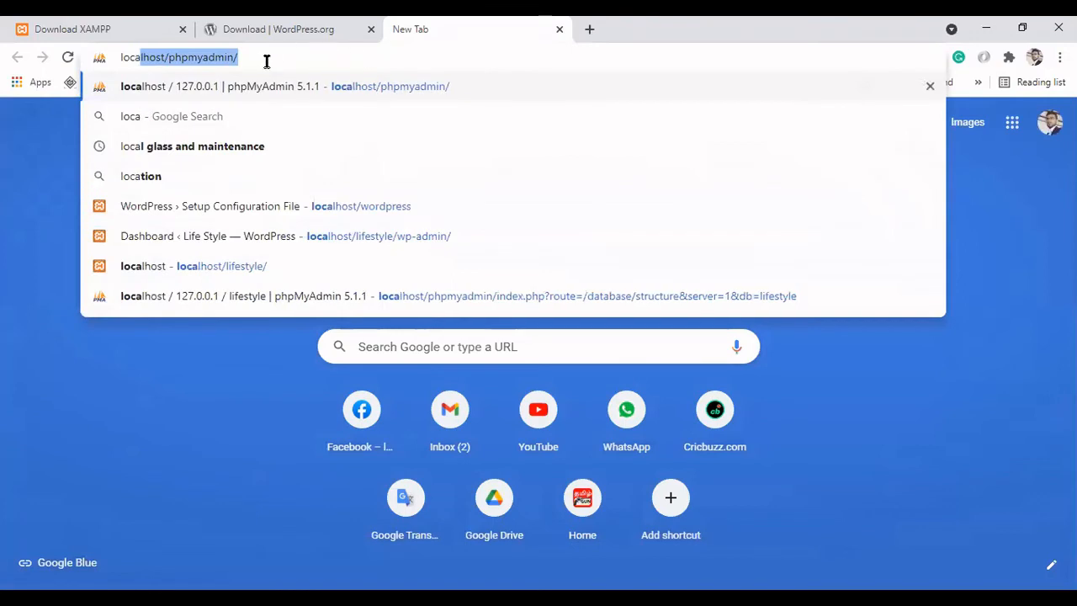
pyautogui.write('lhost/ph')
pyautogui.moveTo(179, 63); pyautogui.dragTo(168, 60)
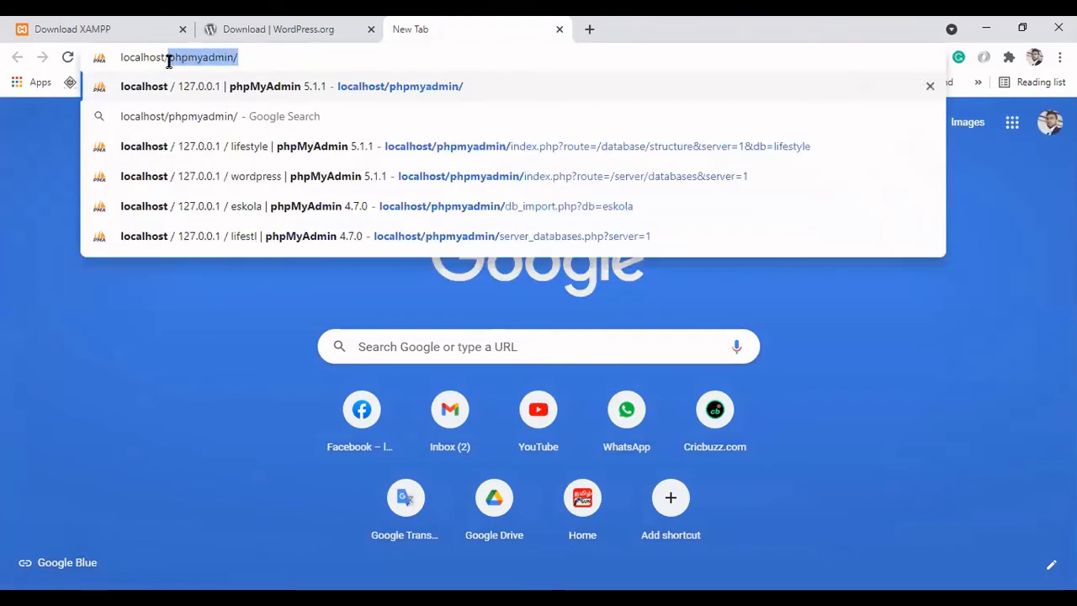
pyautogui.write('word')
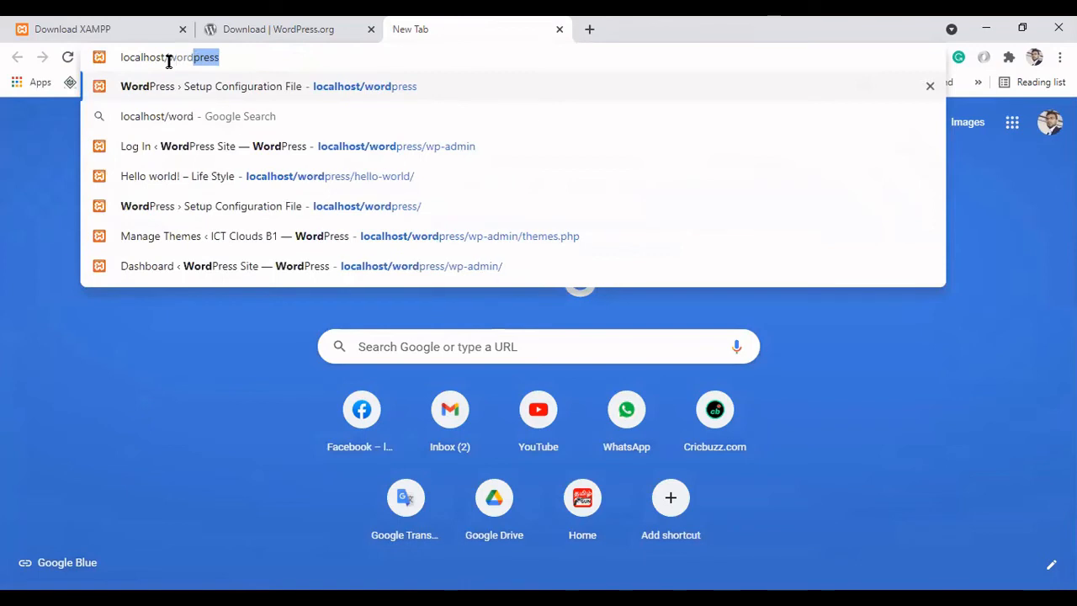
pyautogui.press('Return')
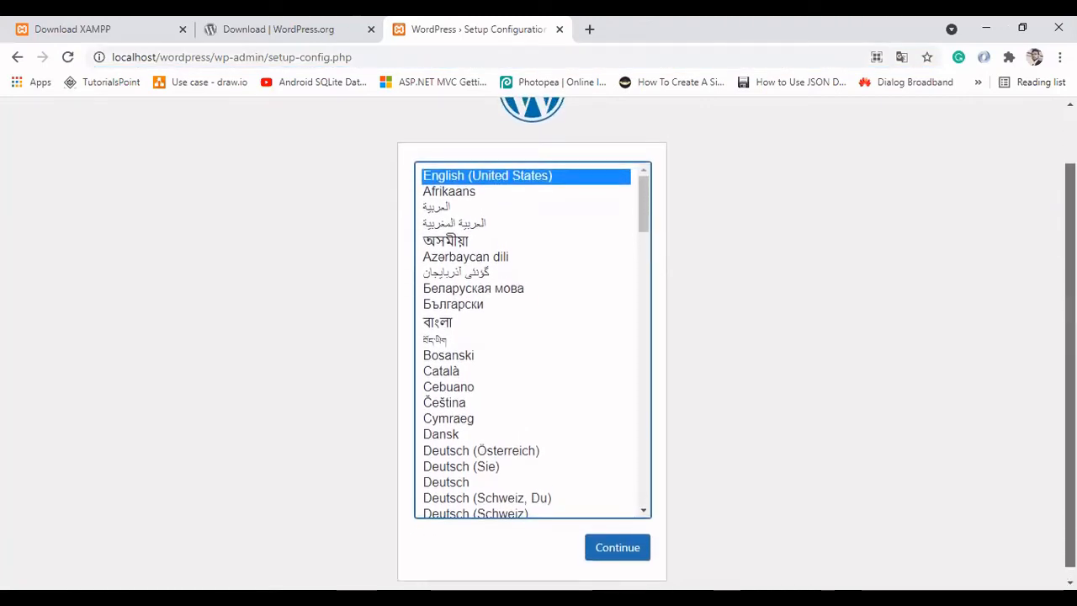
pyautogui.click(623, 547)
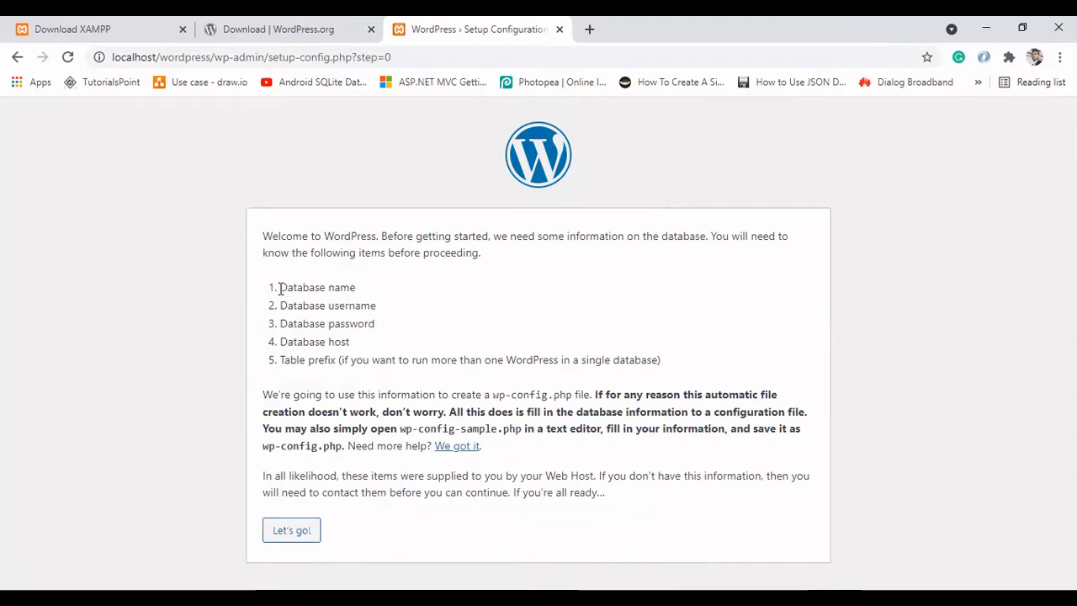
# Step: Proceed from the WordPress welcome page to the database connection details form
pyautogui.moveTo(280, 288); pyautogui.dragTo(359, 291)
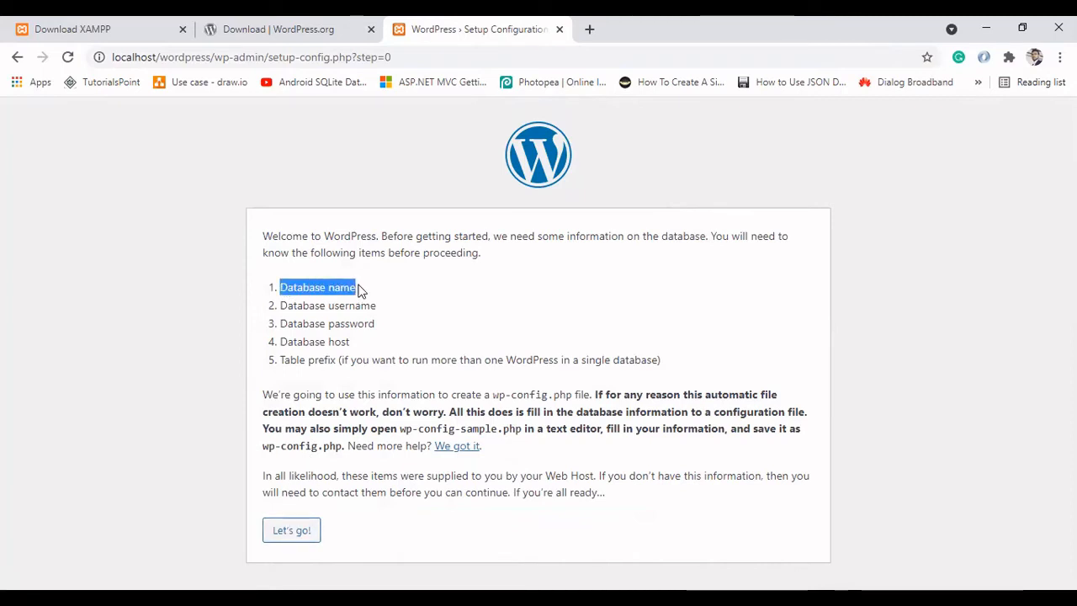
pyautogui.click(349, 306)
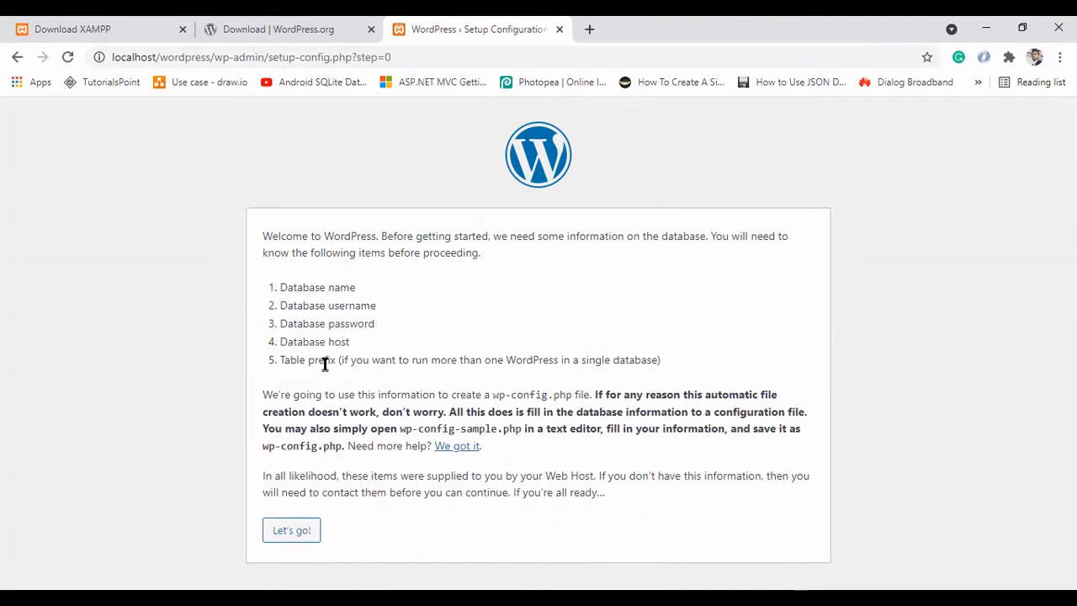
pyautogui.click(293, 531)
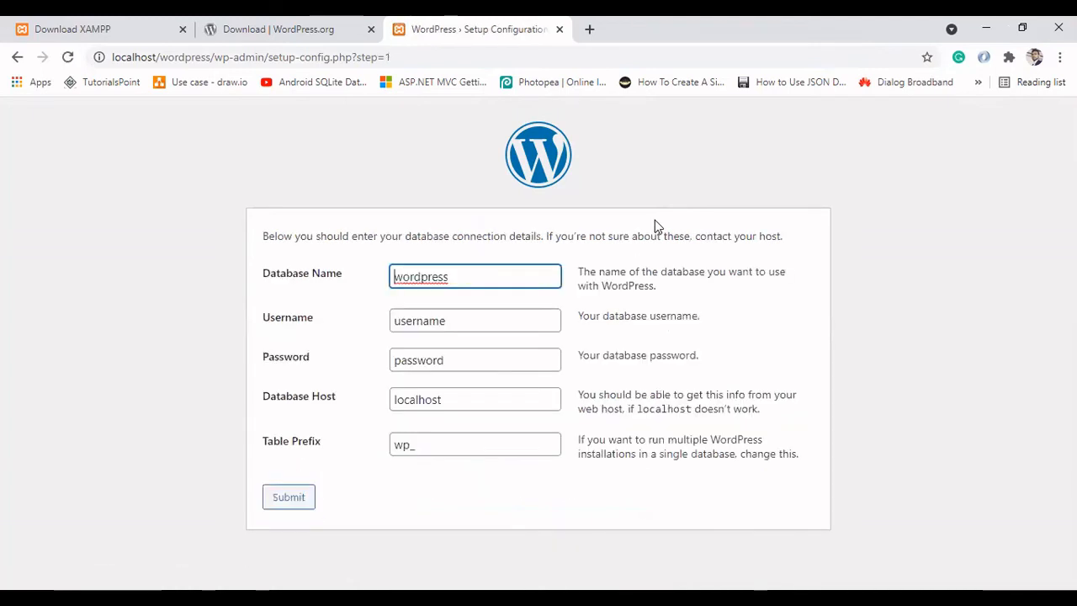
# Step: Submit the connection details for the wordpress database with username root and an empty password, and run the installation
pyautogui.doubleClick(469, 280)
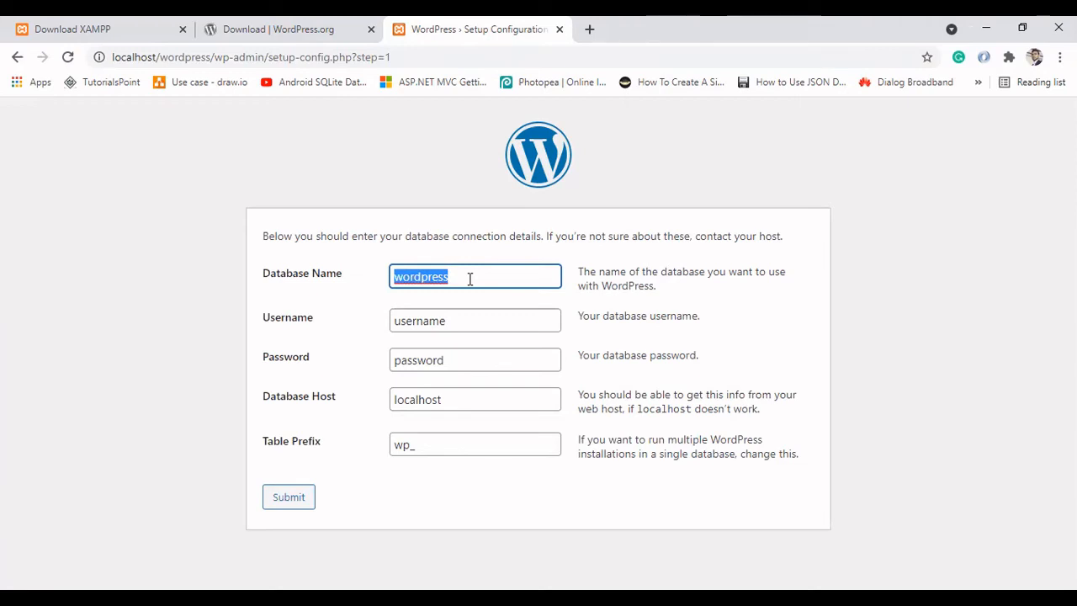
pyautogui.click(470, 279)
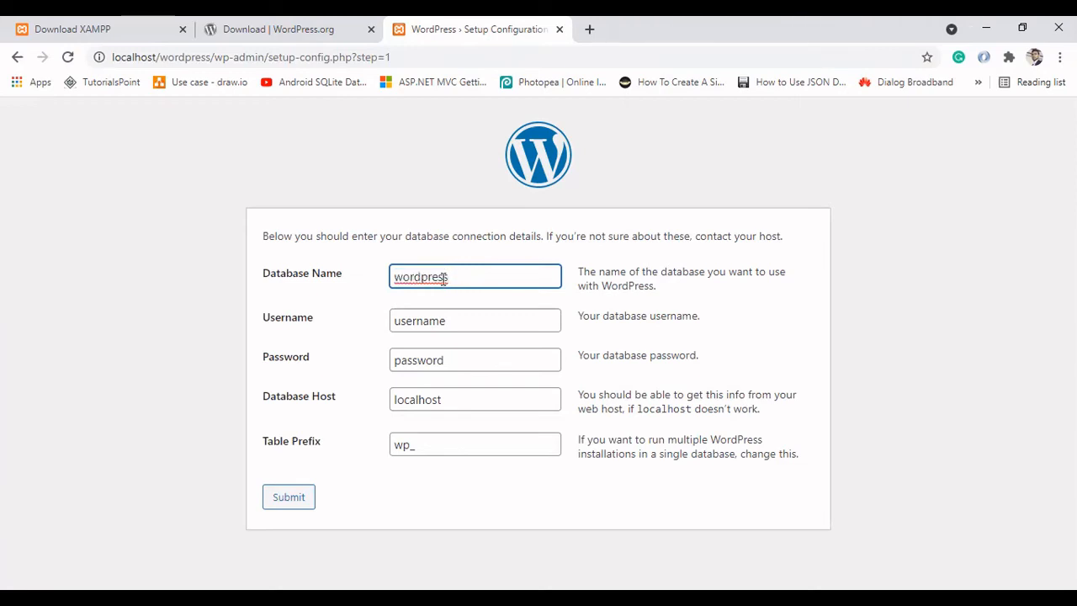
pyautogui.doubleClick(437, 322)
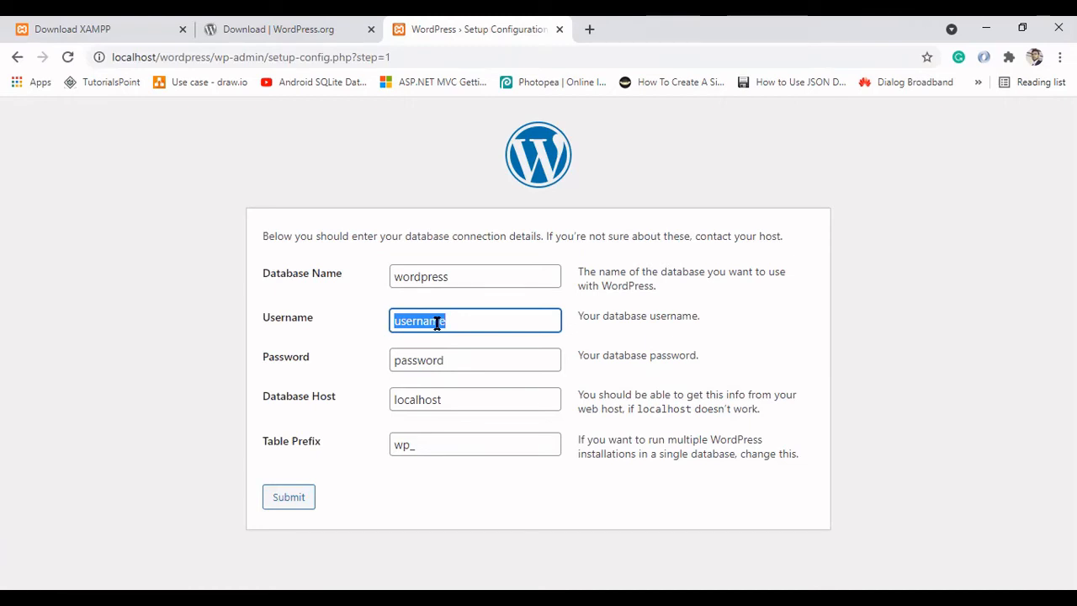
pyautogui.write('root')
pyautogui.doubleClick(420, 362)
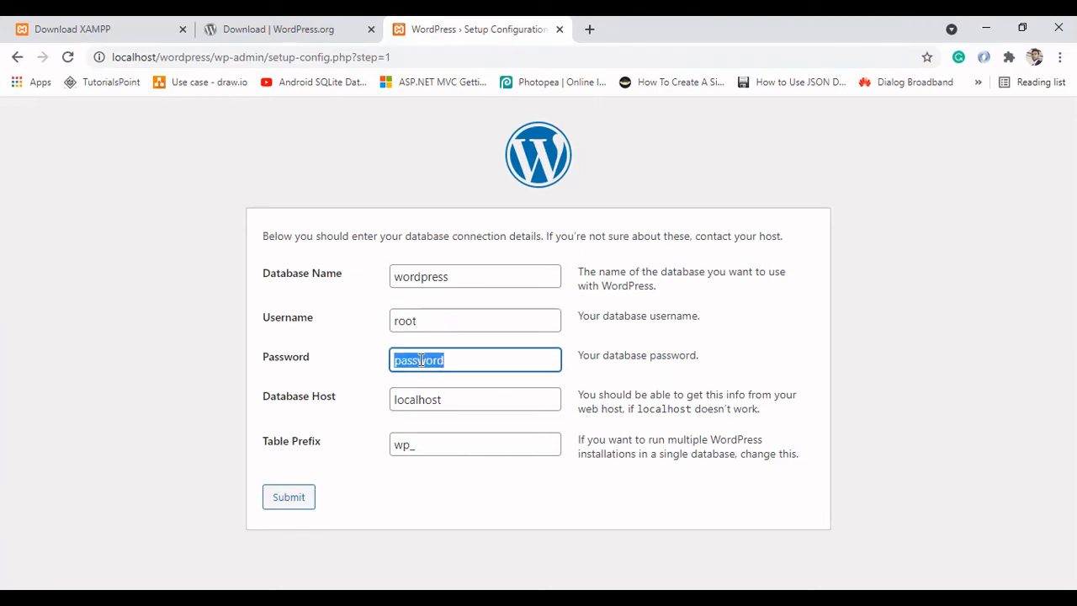
pyautogui.press('BackSpace')
pyautogui.click(366, 398)
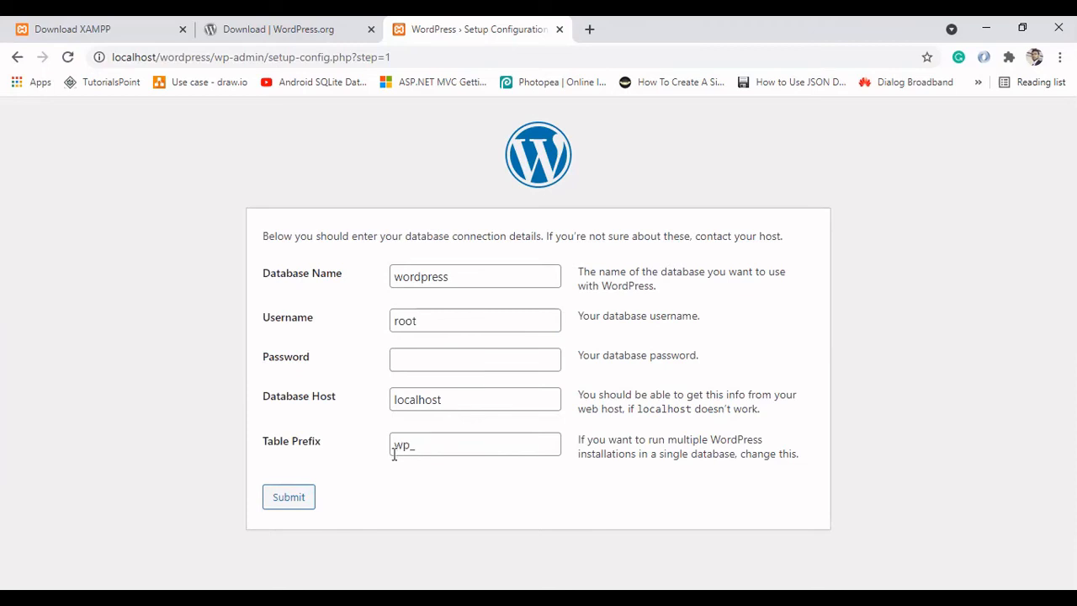
pyautogui.click(289, 501)
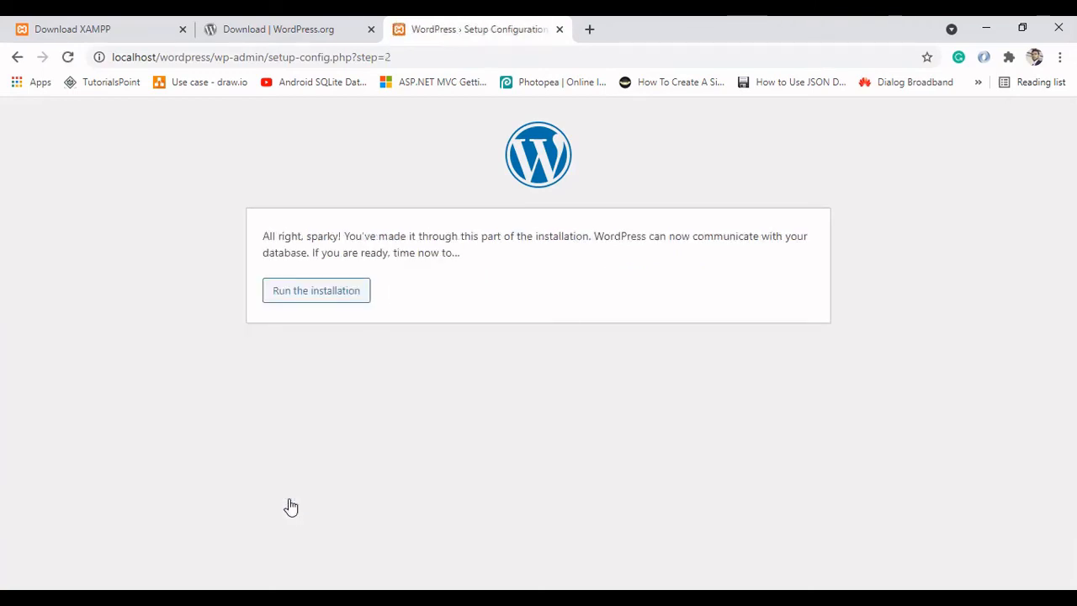
pyautogui.click(328, 299)
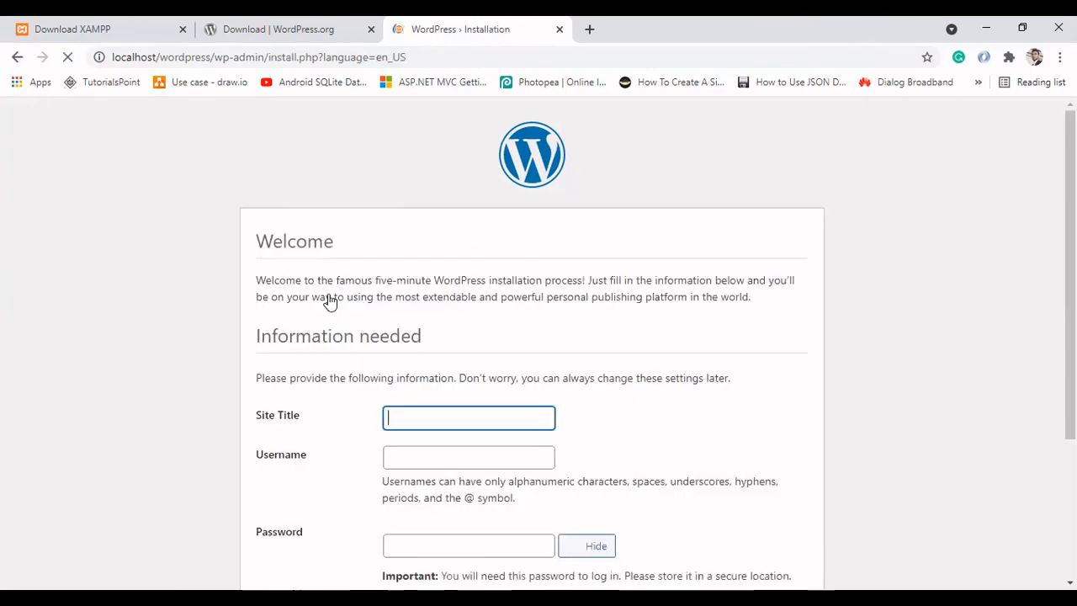
# Step: Set the site title to WordPress Site and the username to admin
pyautogui.scroll(-3, 297, 541)
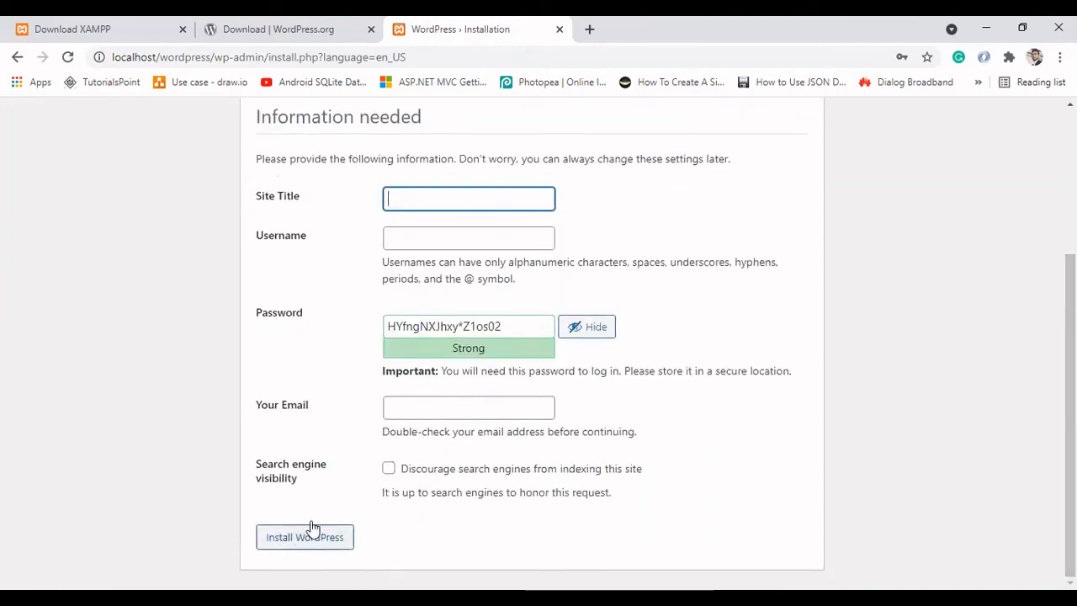
pyautogui.moveTo(1070, 364); pyautogui.dragTo(1070, 342)
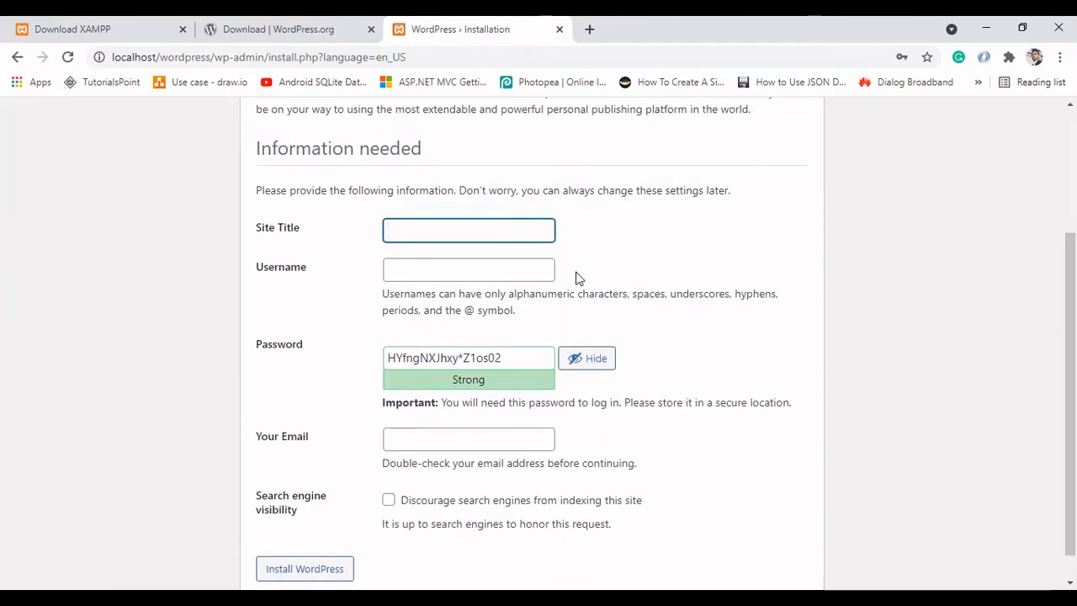
pyautogui.click(467, 233)
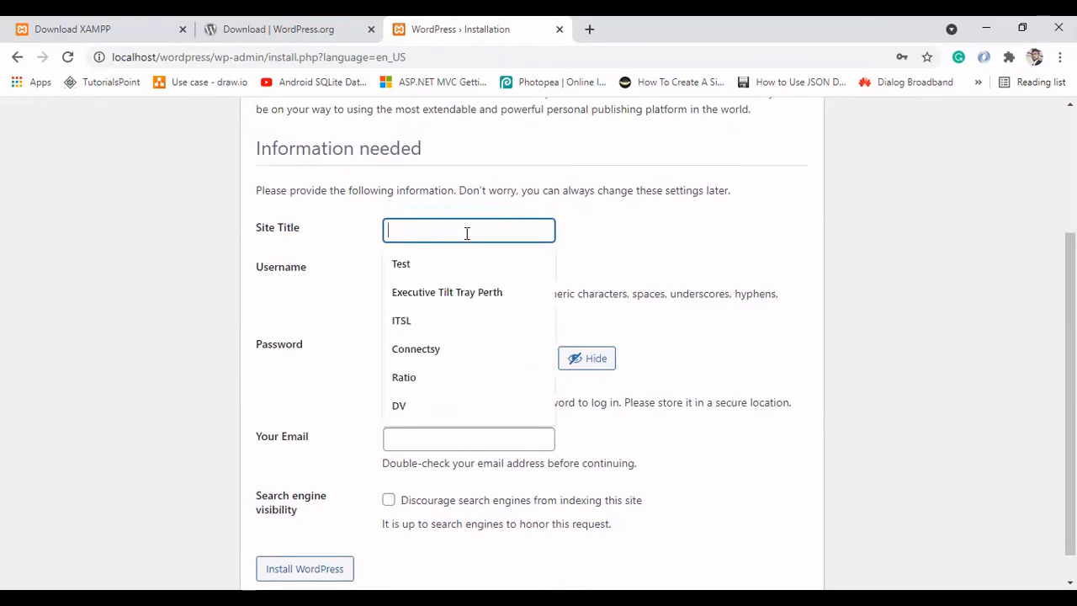
pyautogui.click(368, 241)
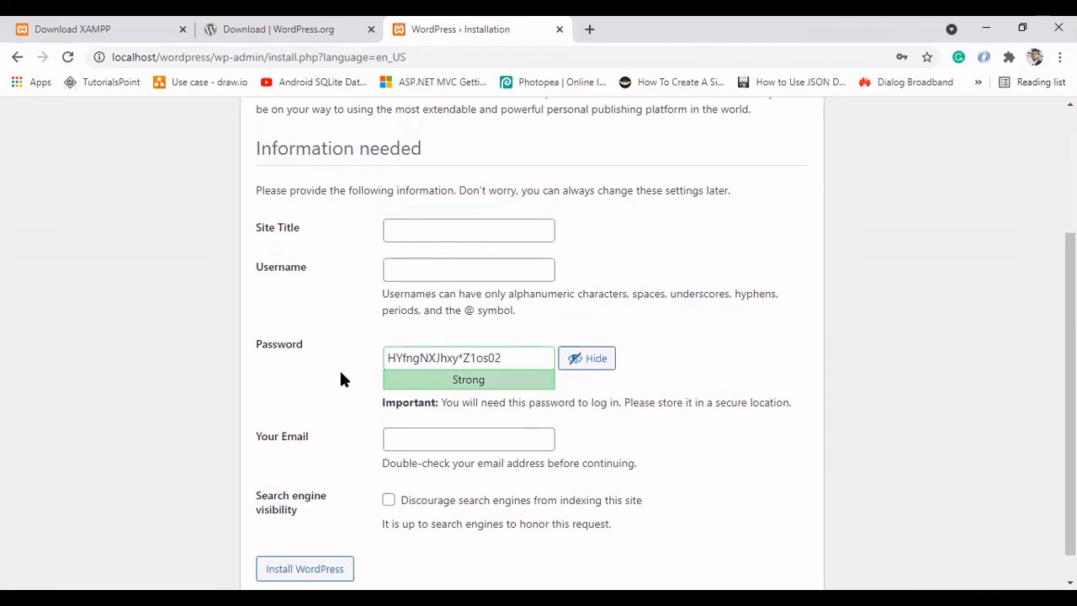
pyautogui.click(426, 229)
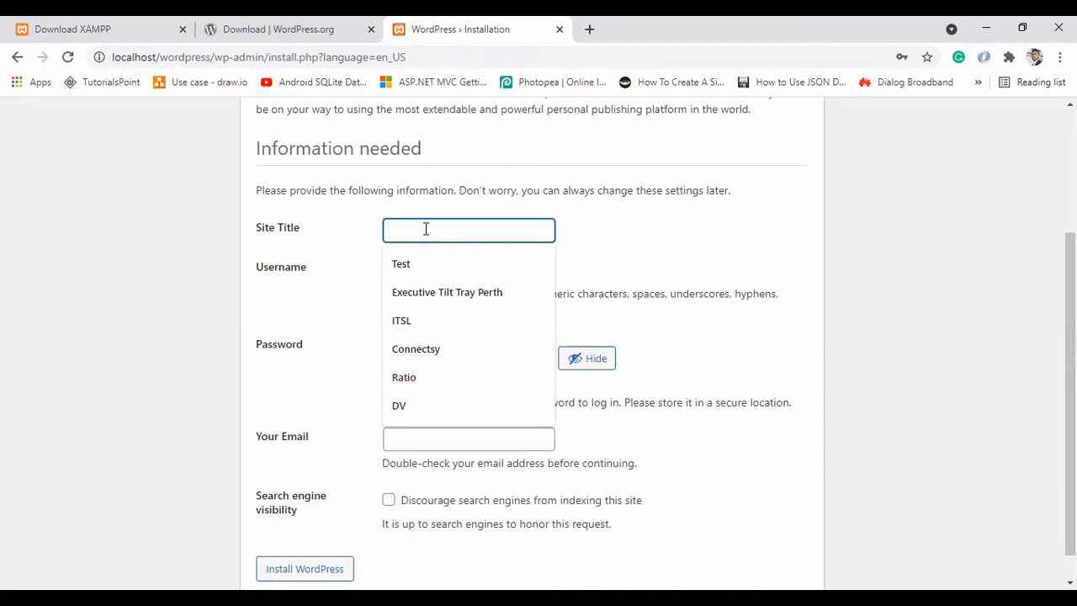
pyautogui.write('W')
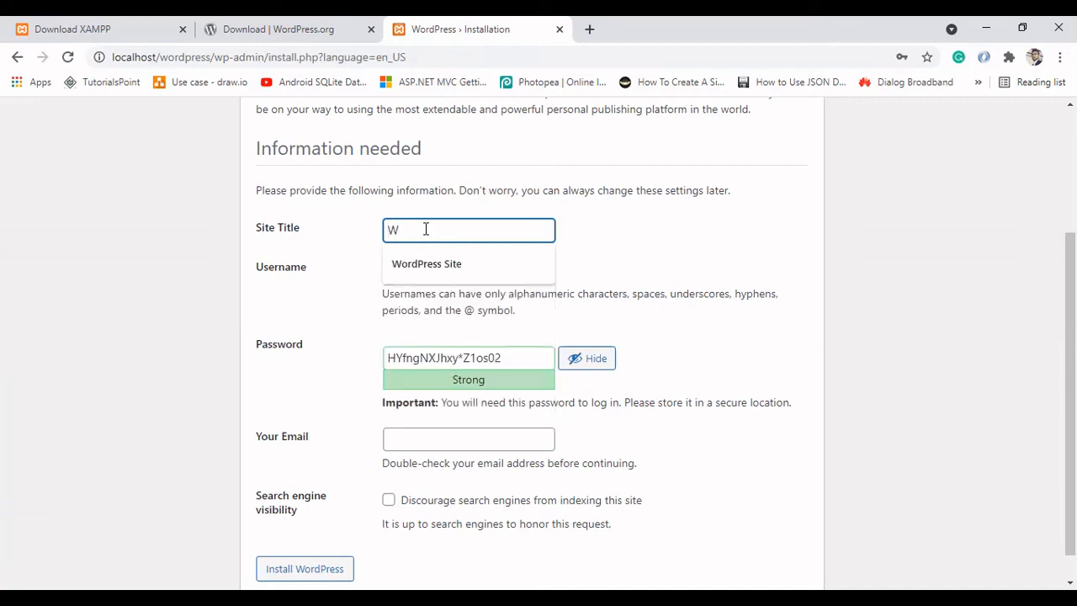
pyautogui.click(433, 264)
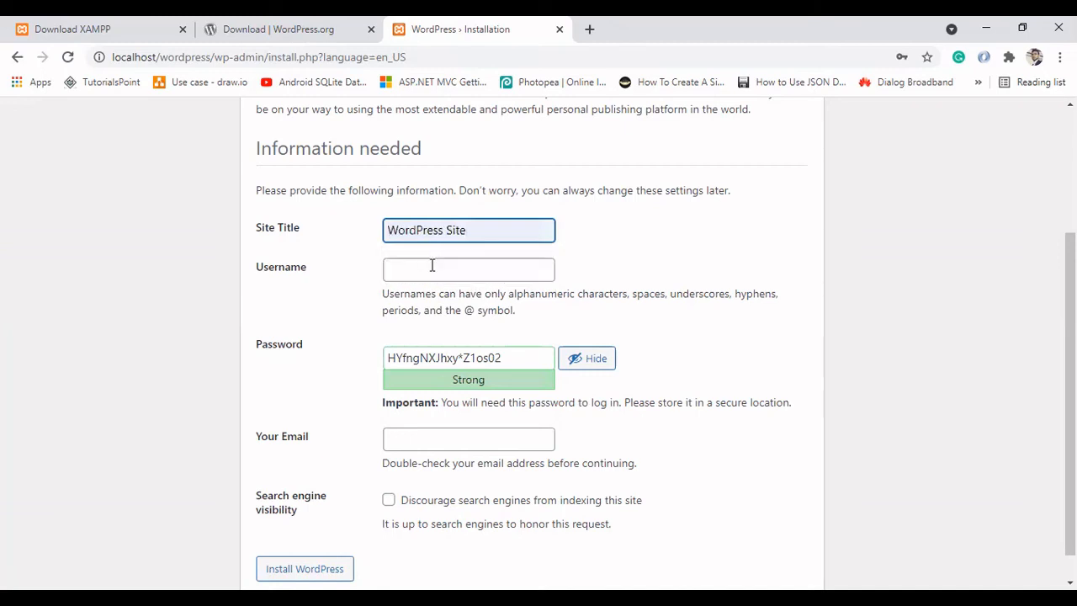
pyautogui.click(430, 269)
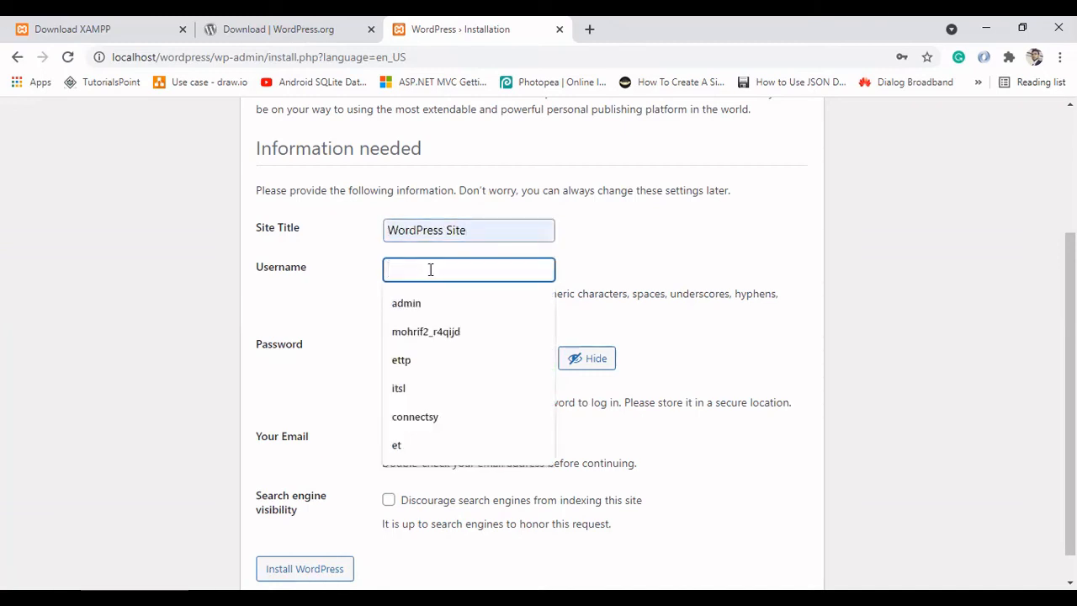
pyautogui.click(409, 300)
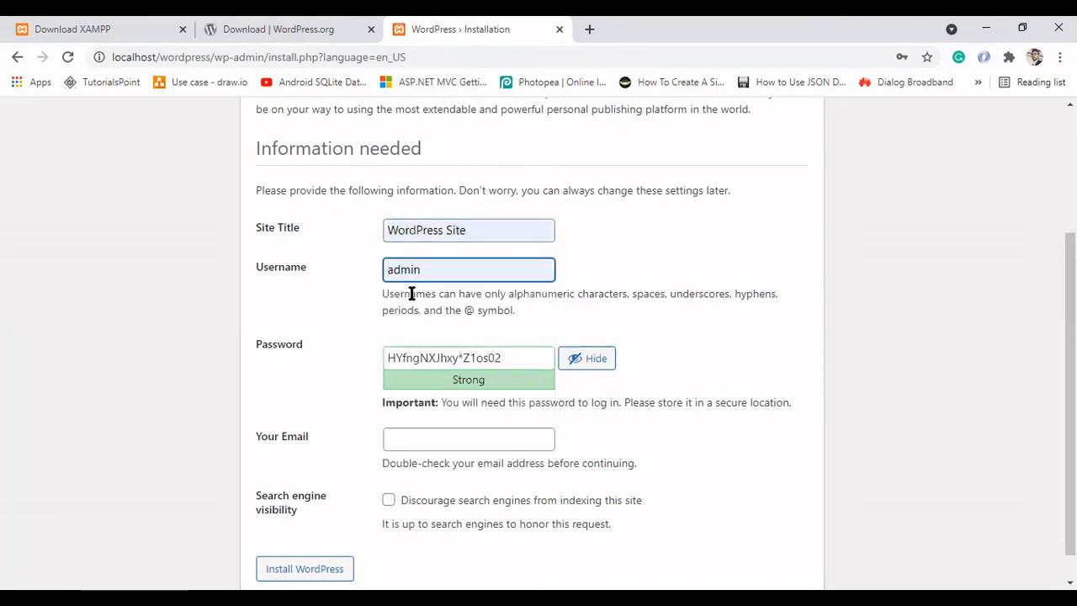
# Step: Replace the generated password with the chosen account password and confirm the use of a weak password
pyautogui.tripleClick(396, 359)
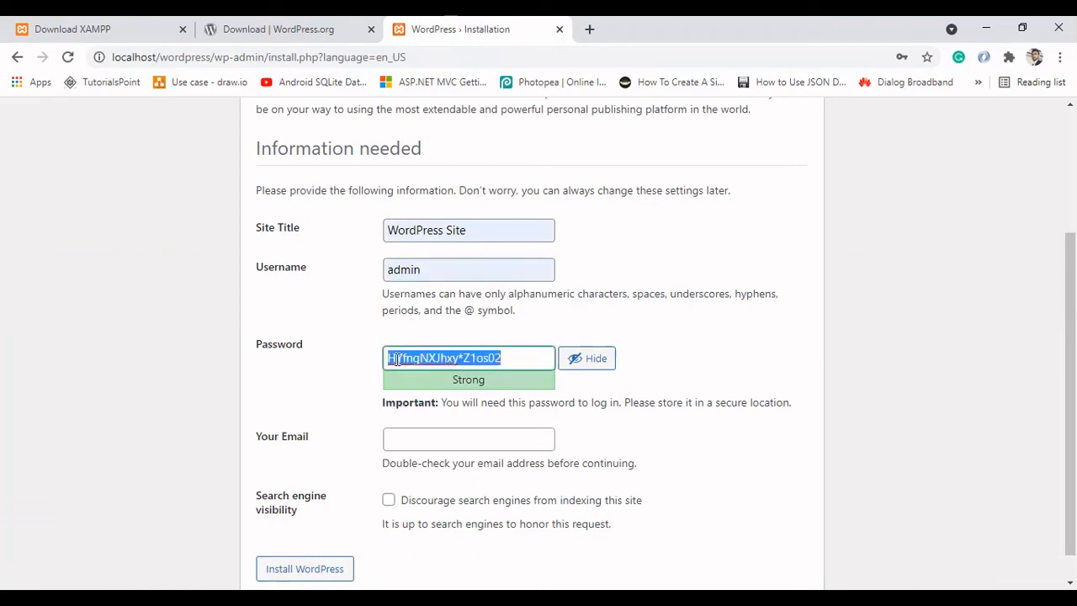
pyautogui.write('ad')
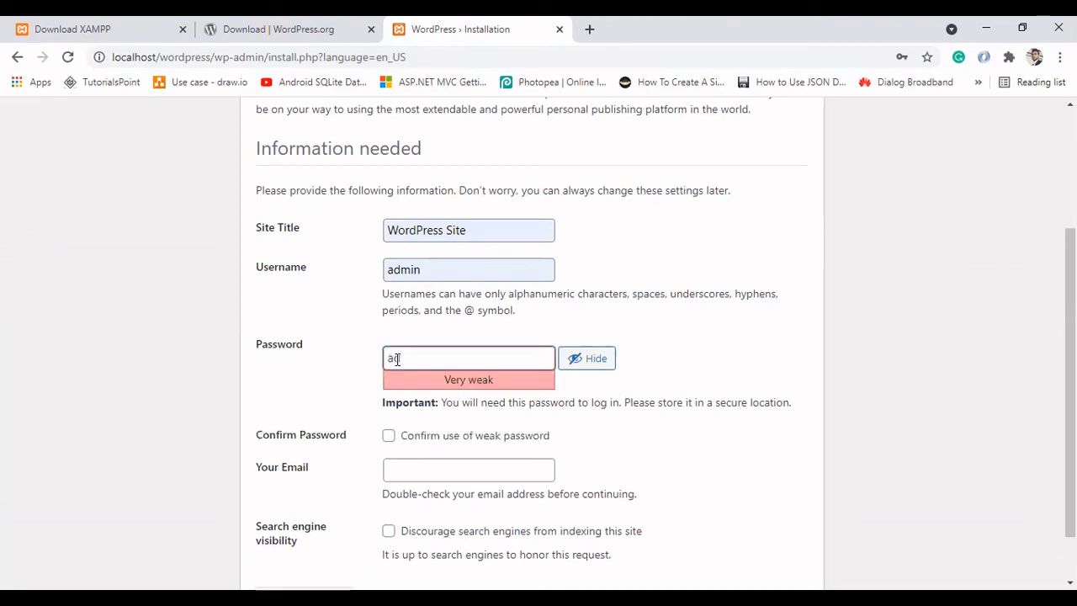
pyautogui.write('min')
pyautogui.click(392, 441)
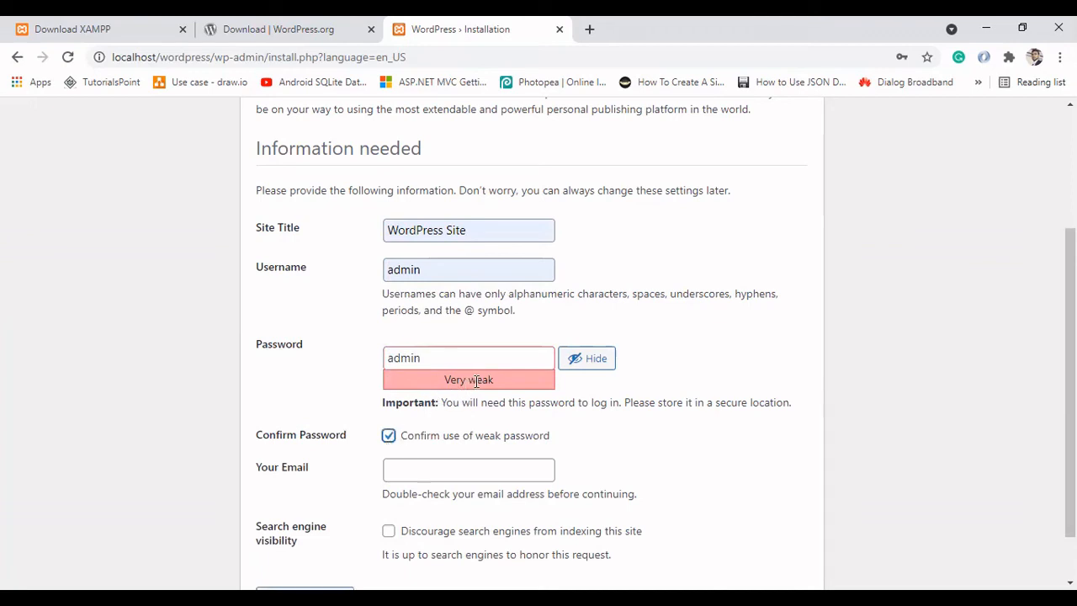
# Step: Fill in the administrator's e-mail address and install WordPress
pyautogui.click(411, 467)
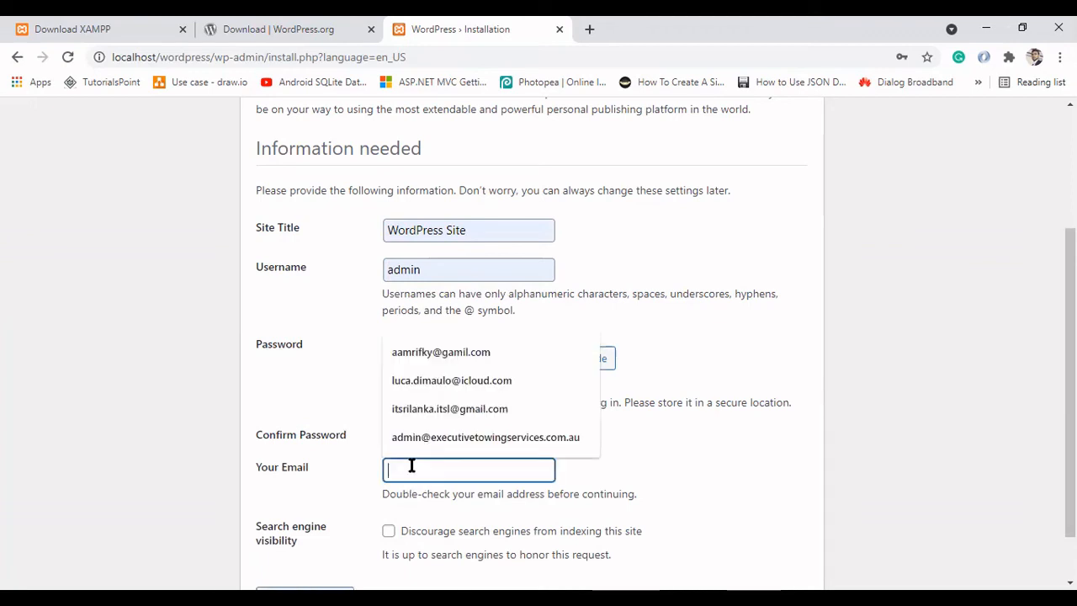
pyautogui.click(450, 353)
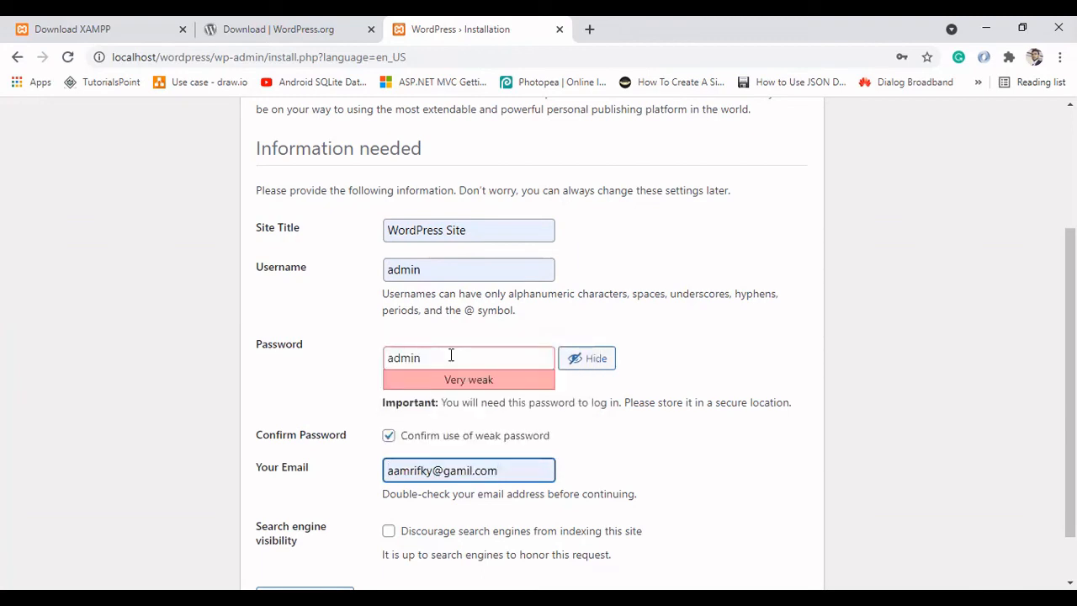
pyautogui.scroll(-1, 810, 435)
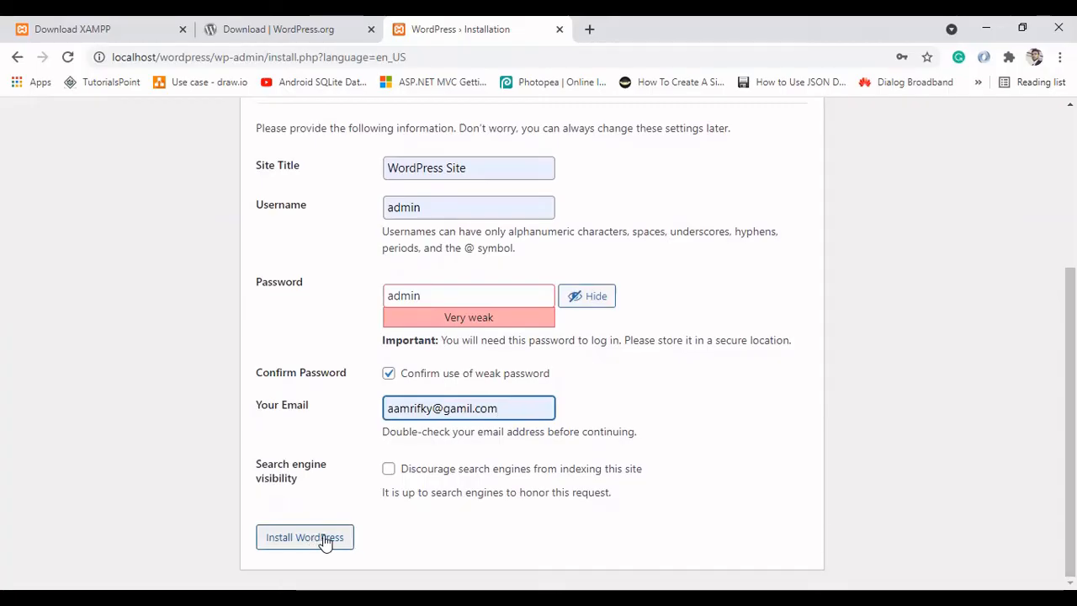
pyautogui.click(309, 542)
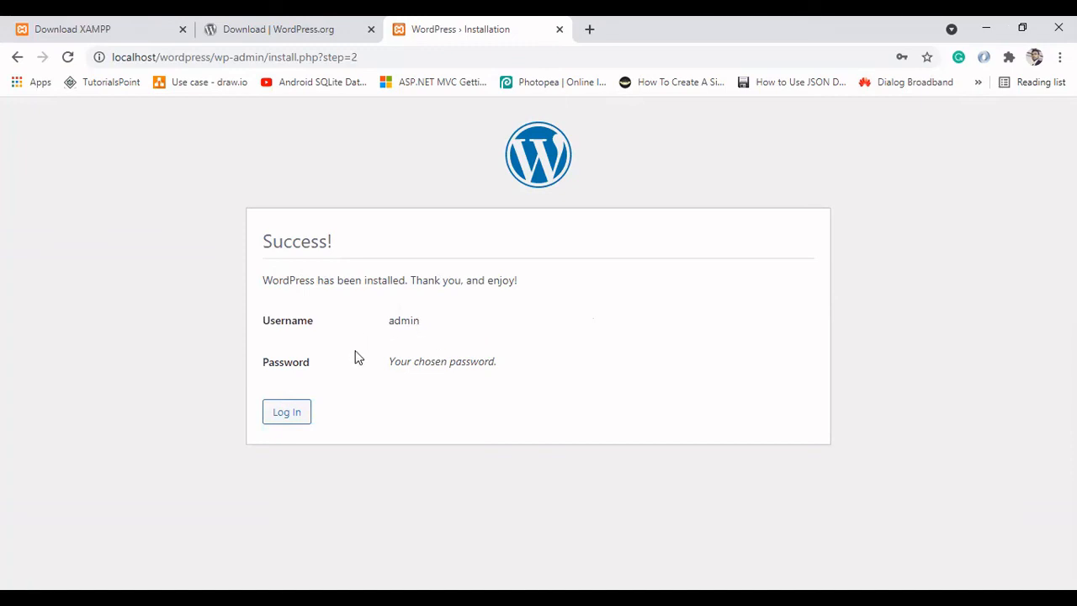
# Step: Open the login page of the new site and log in as admin with the account password
pyautogui.click(288, 413)
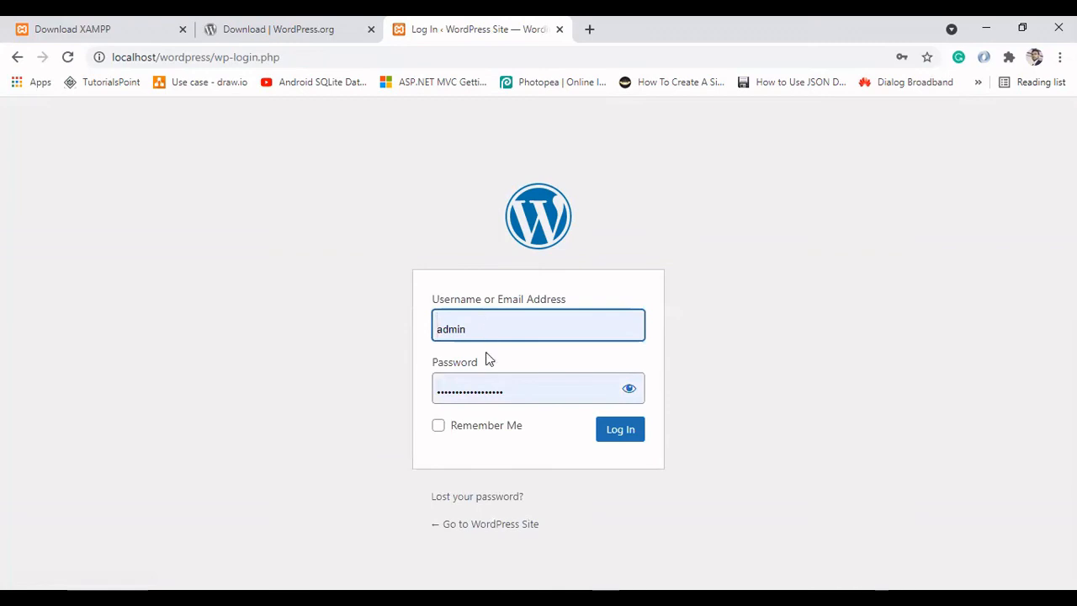
pyautogui.click(473, 382)
pyautogui.write('•••••')
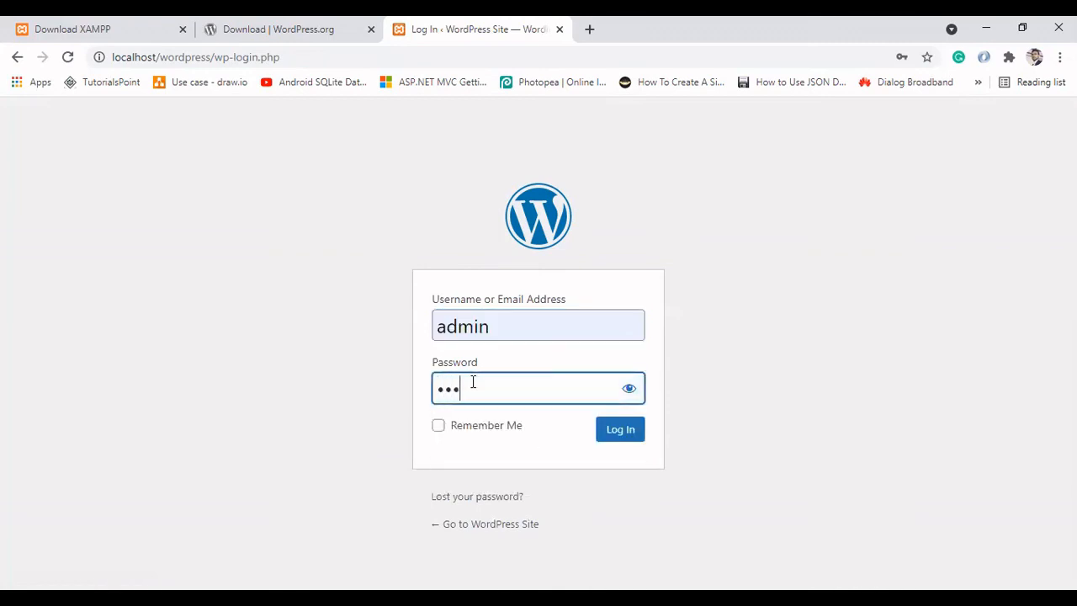
pyautogui.click(620, 430)
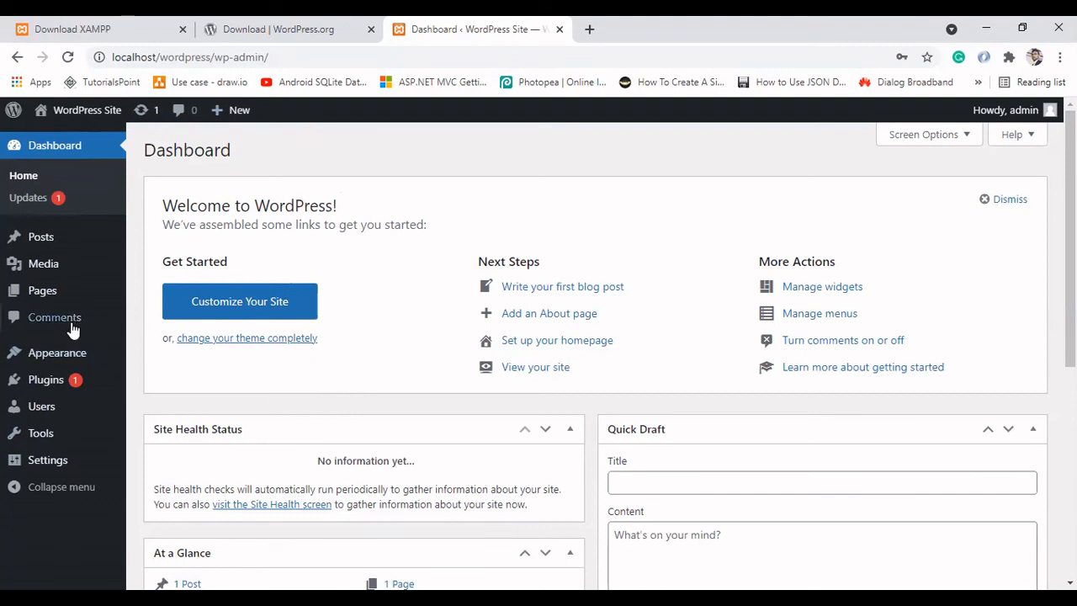
pyautogui.moveTo(53, 266)
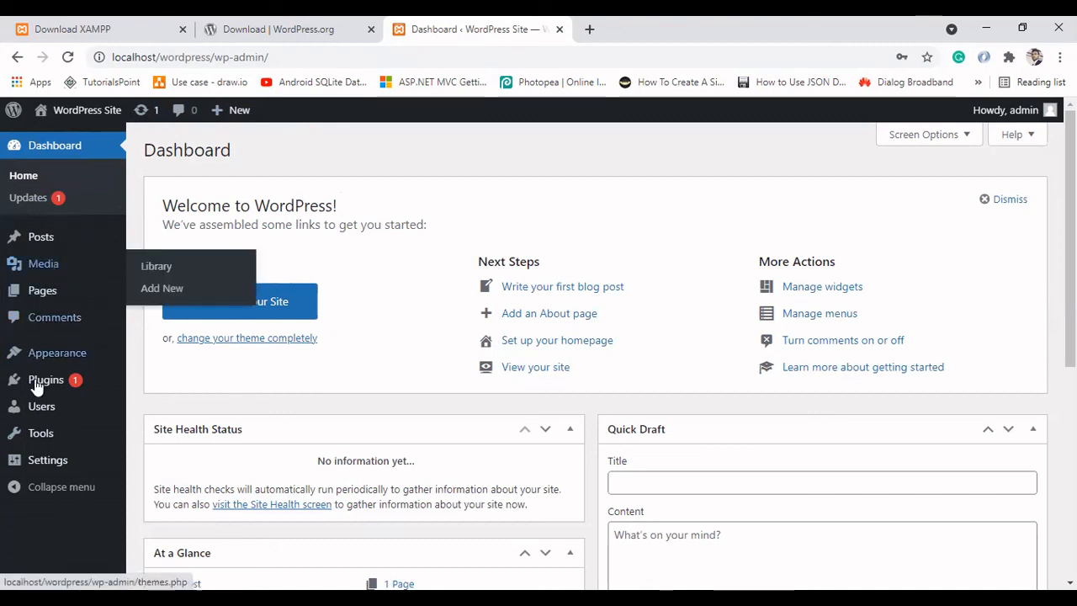
pyautogui.moveTo(35, 384)
pyautogui.moveTo(53, 359)
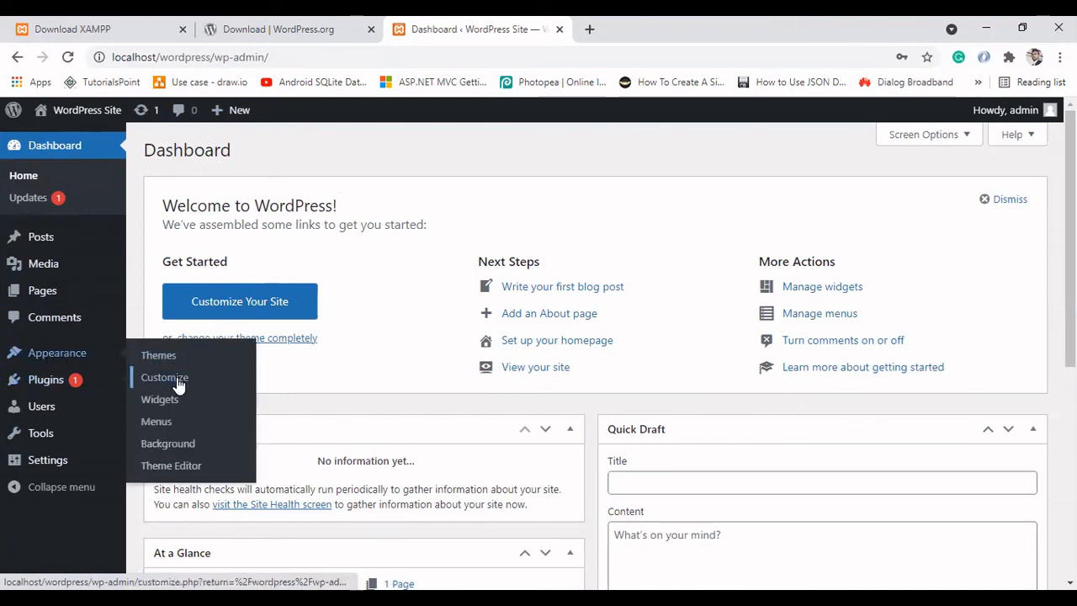
pyautogui.moveTo(48, 439)
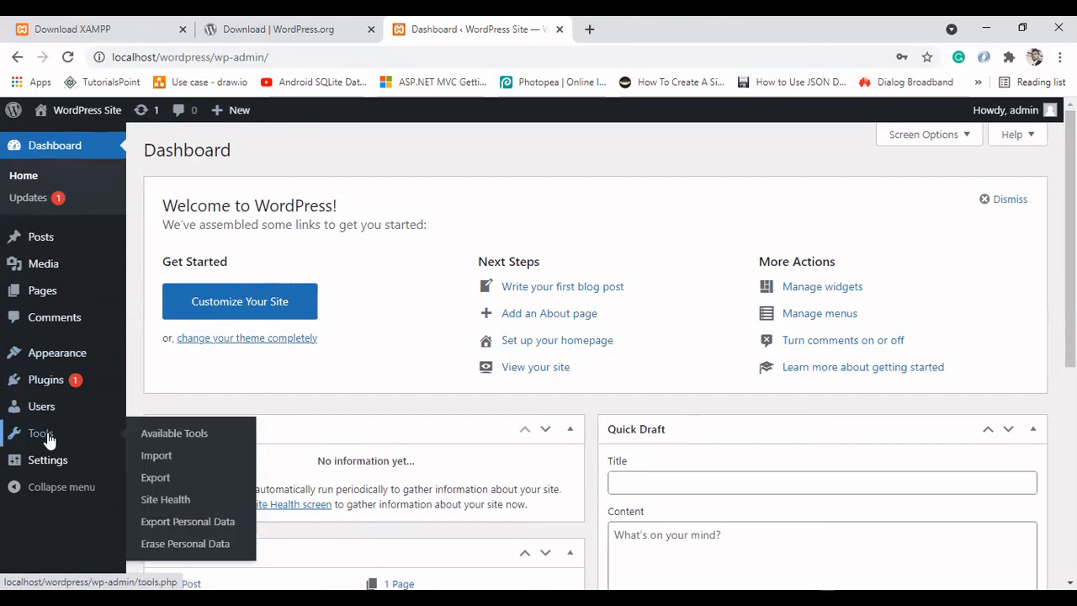
pyautogui.moveTo(48, 414)
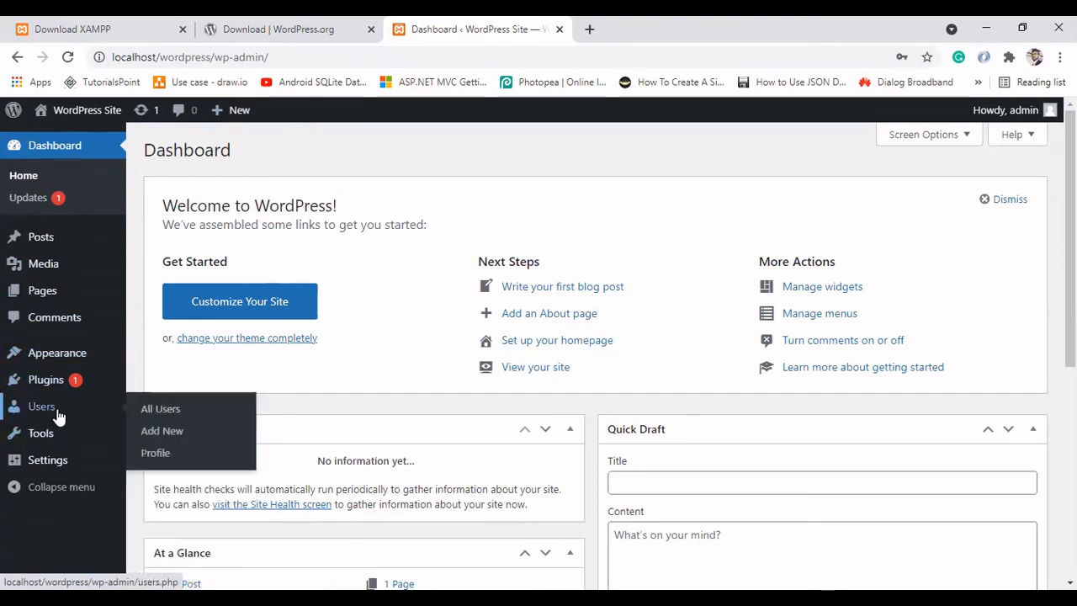
pyautogui.moveTo(40, 459)
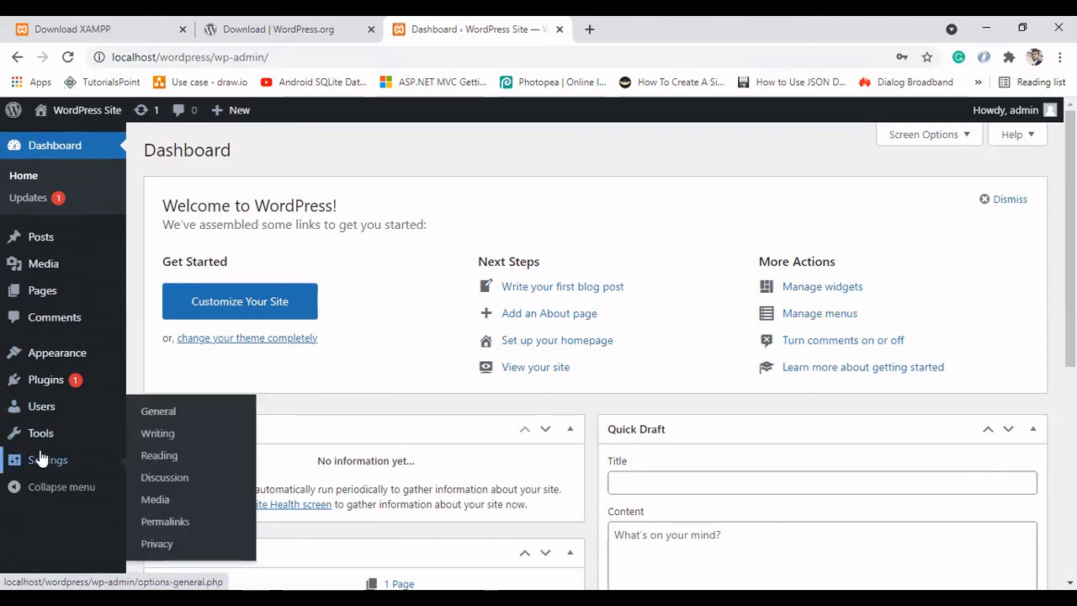